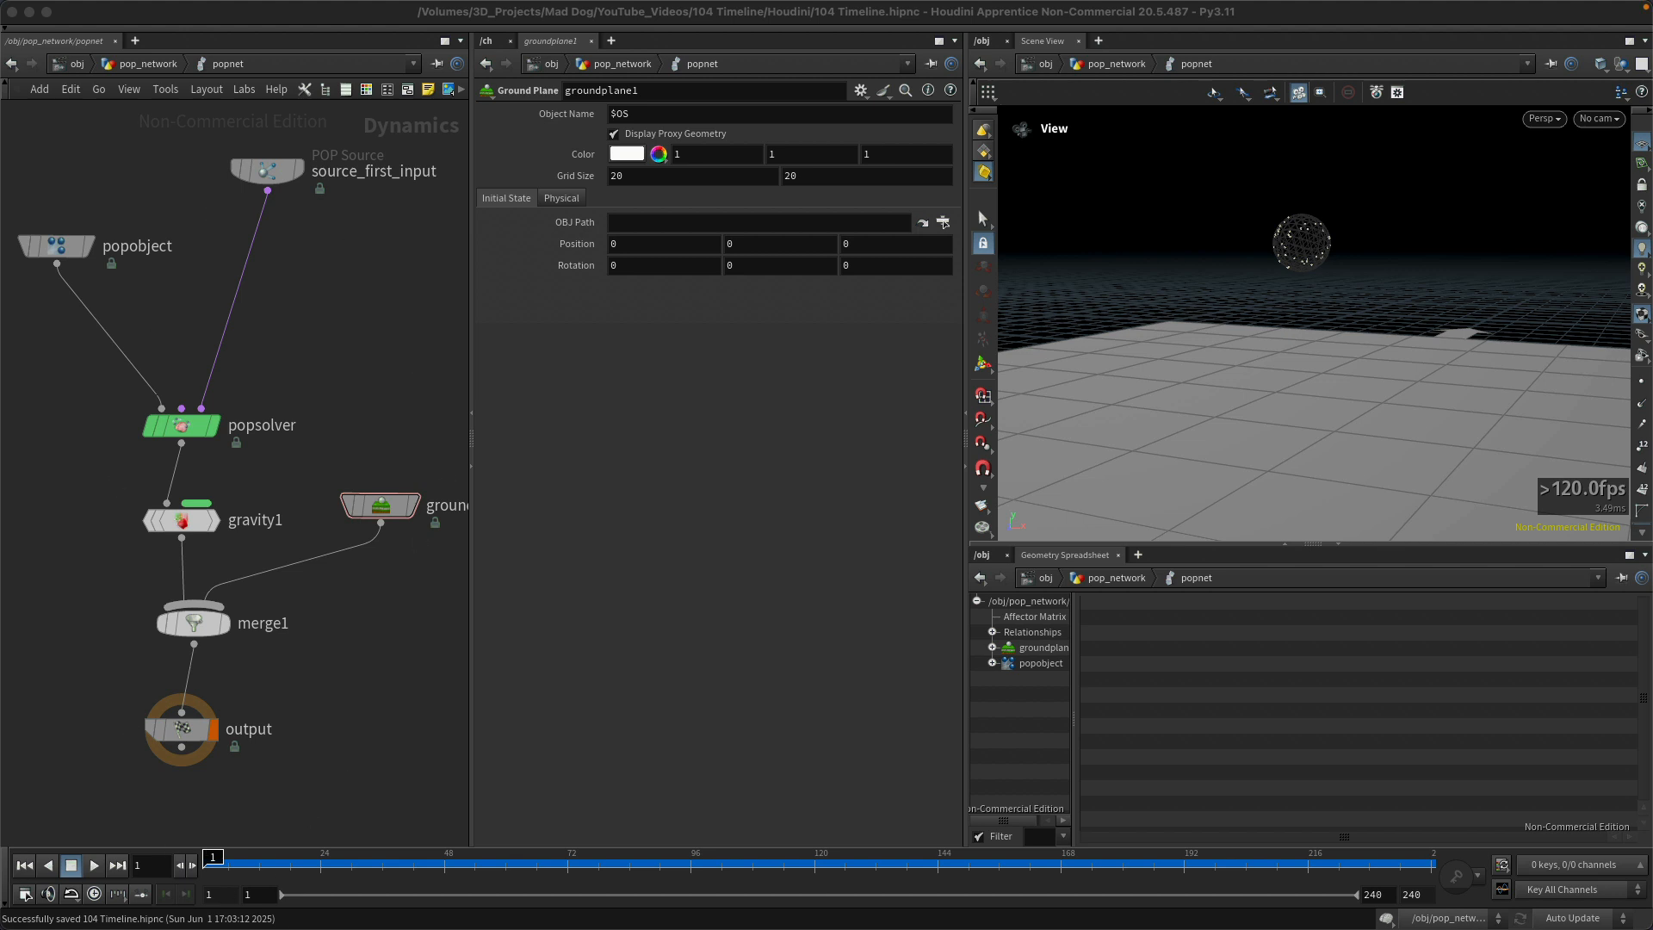
Step: Play the particle simulation forward from frame 1 and stop playback at frame 140
mouse_move(214, 857)
left_mouse_down()
mouse_move(1186, 840)
mouse_move(1314, 853)
mouse_move(609, 853)
mouse_move(381, 830)
mouse_move(284, 854)
mouse_move(579, 854)
mouse_move(221, 854)
mouse_move(474, 837)
mouse_move(1287, 853)
mouse_move(452, 833)
mouse_move(224, 854)
mouse_move(622, 854)
mouse_move(212, 857)
left_mouse_up()
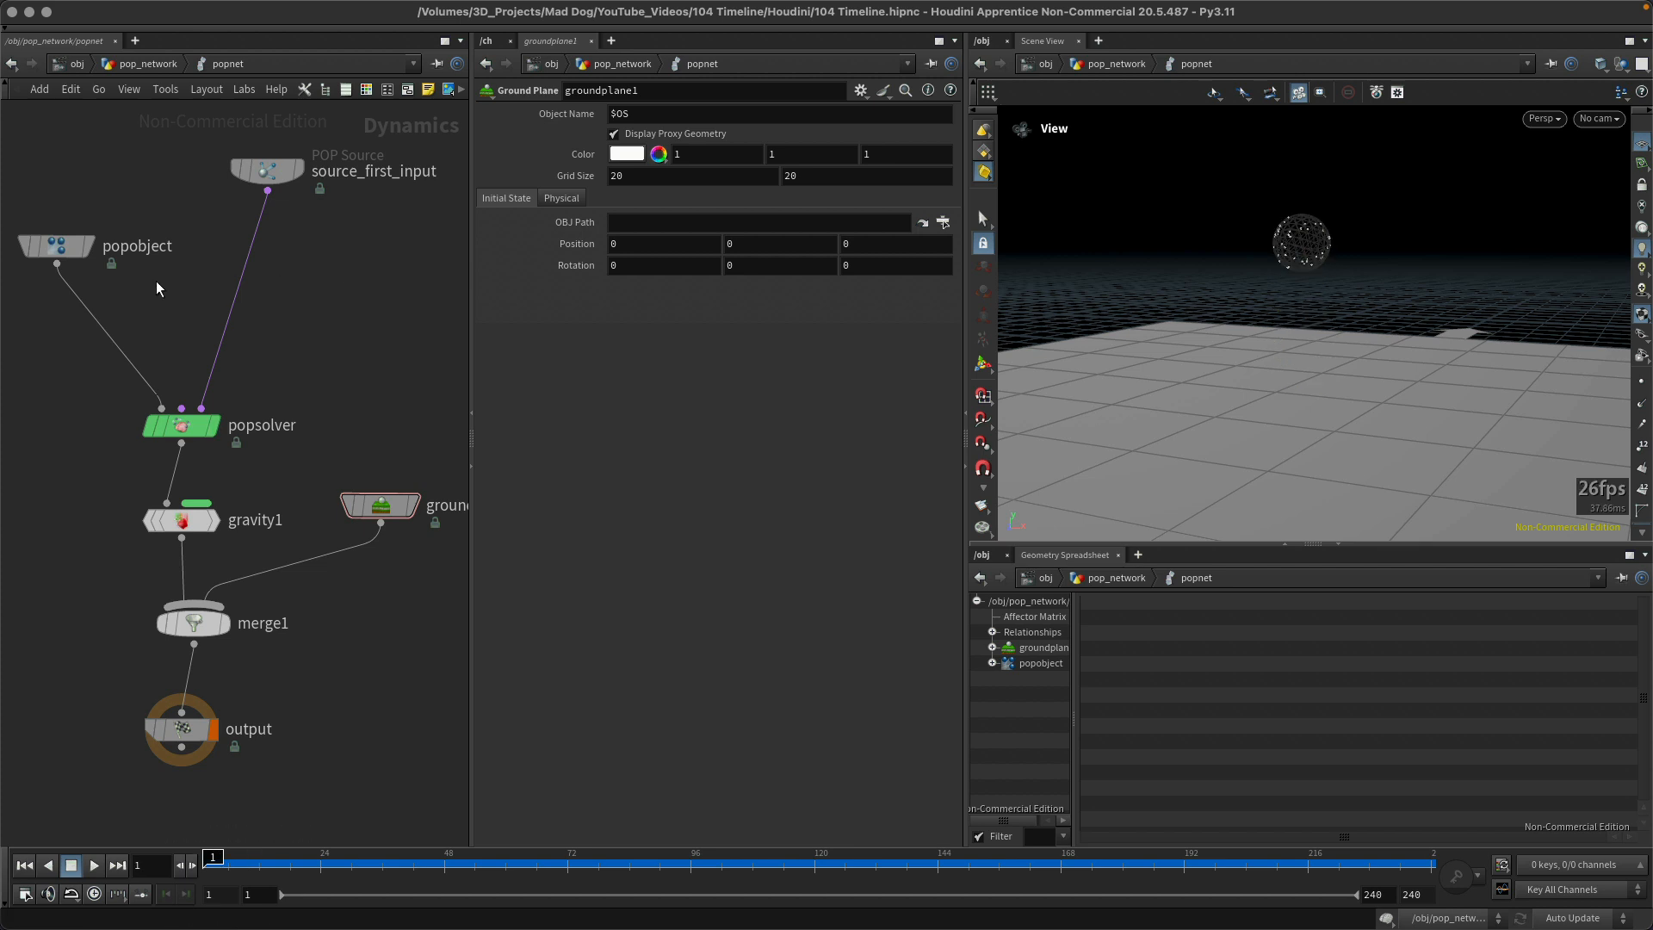
left_click(97, 864)
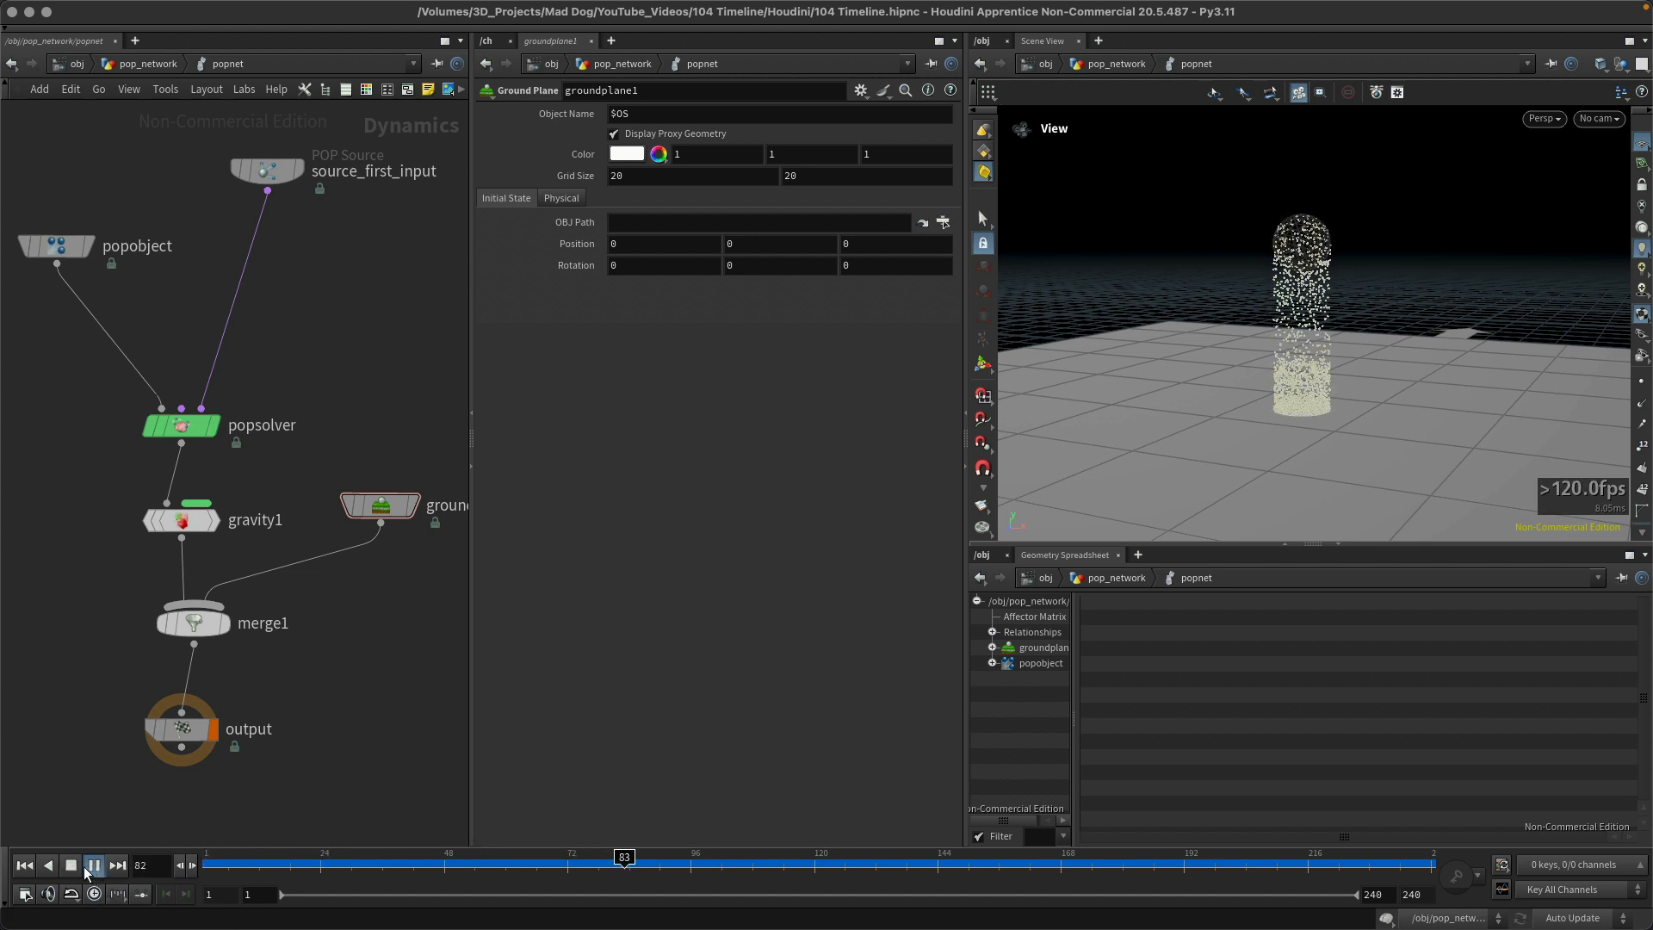
left_click(71, 865)
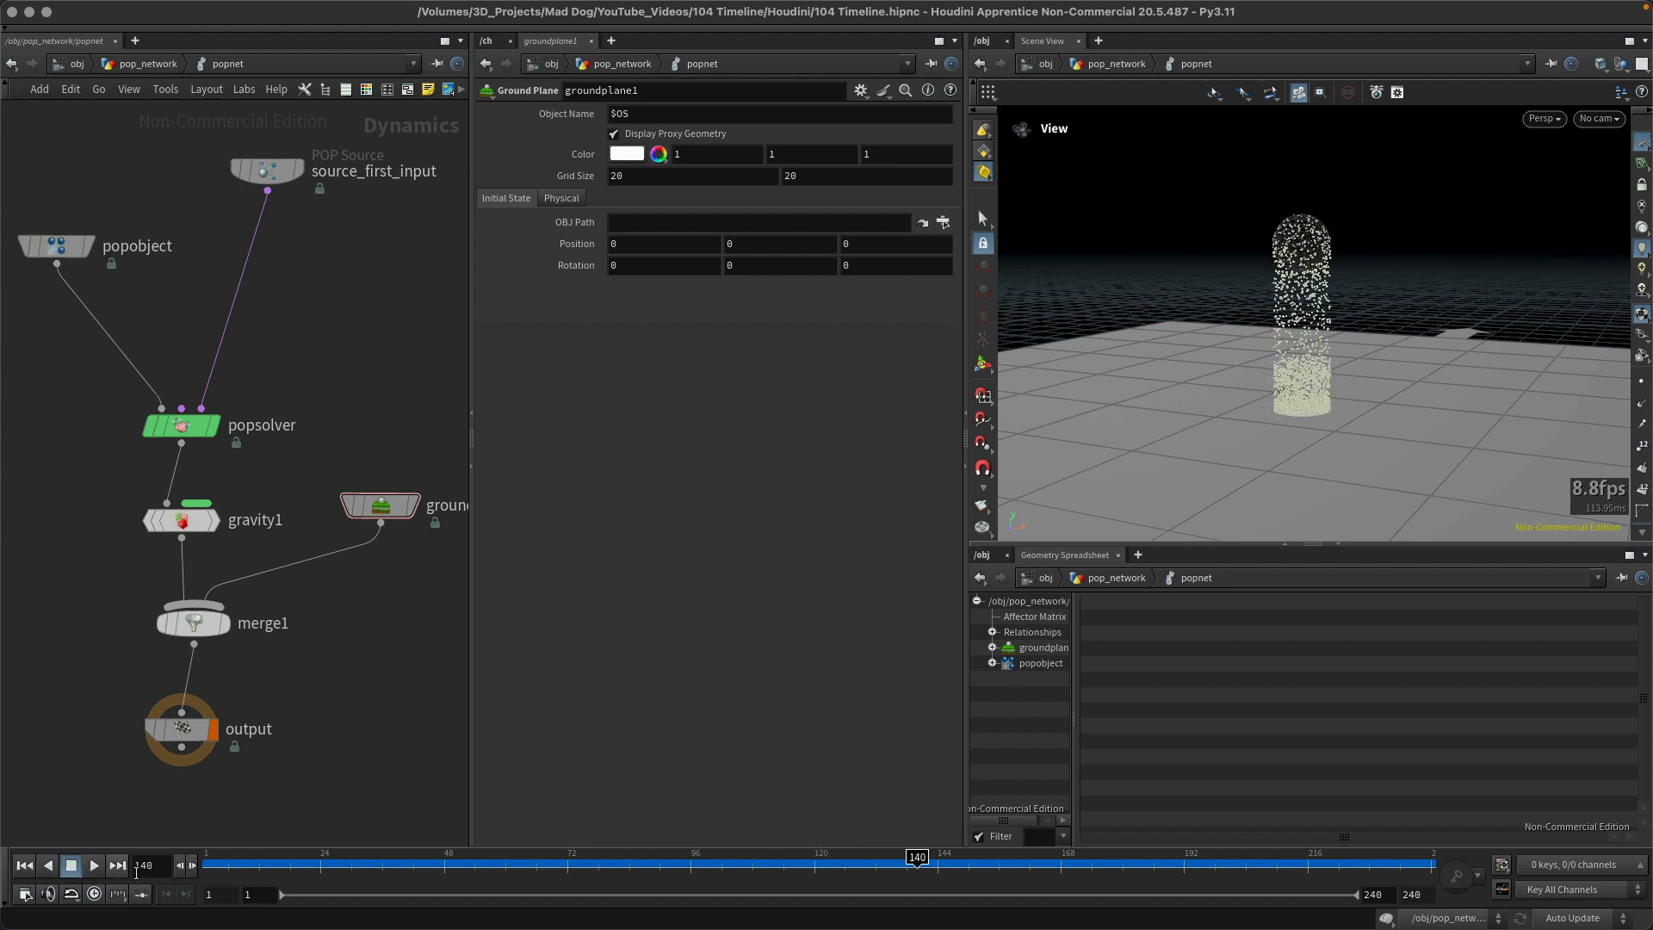
Step: Step the playhead forward one frame at a time to frame 147, and step it back to frame 140
left_click(193, 862)
left_click(194, 864)
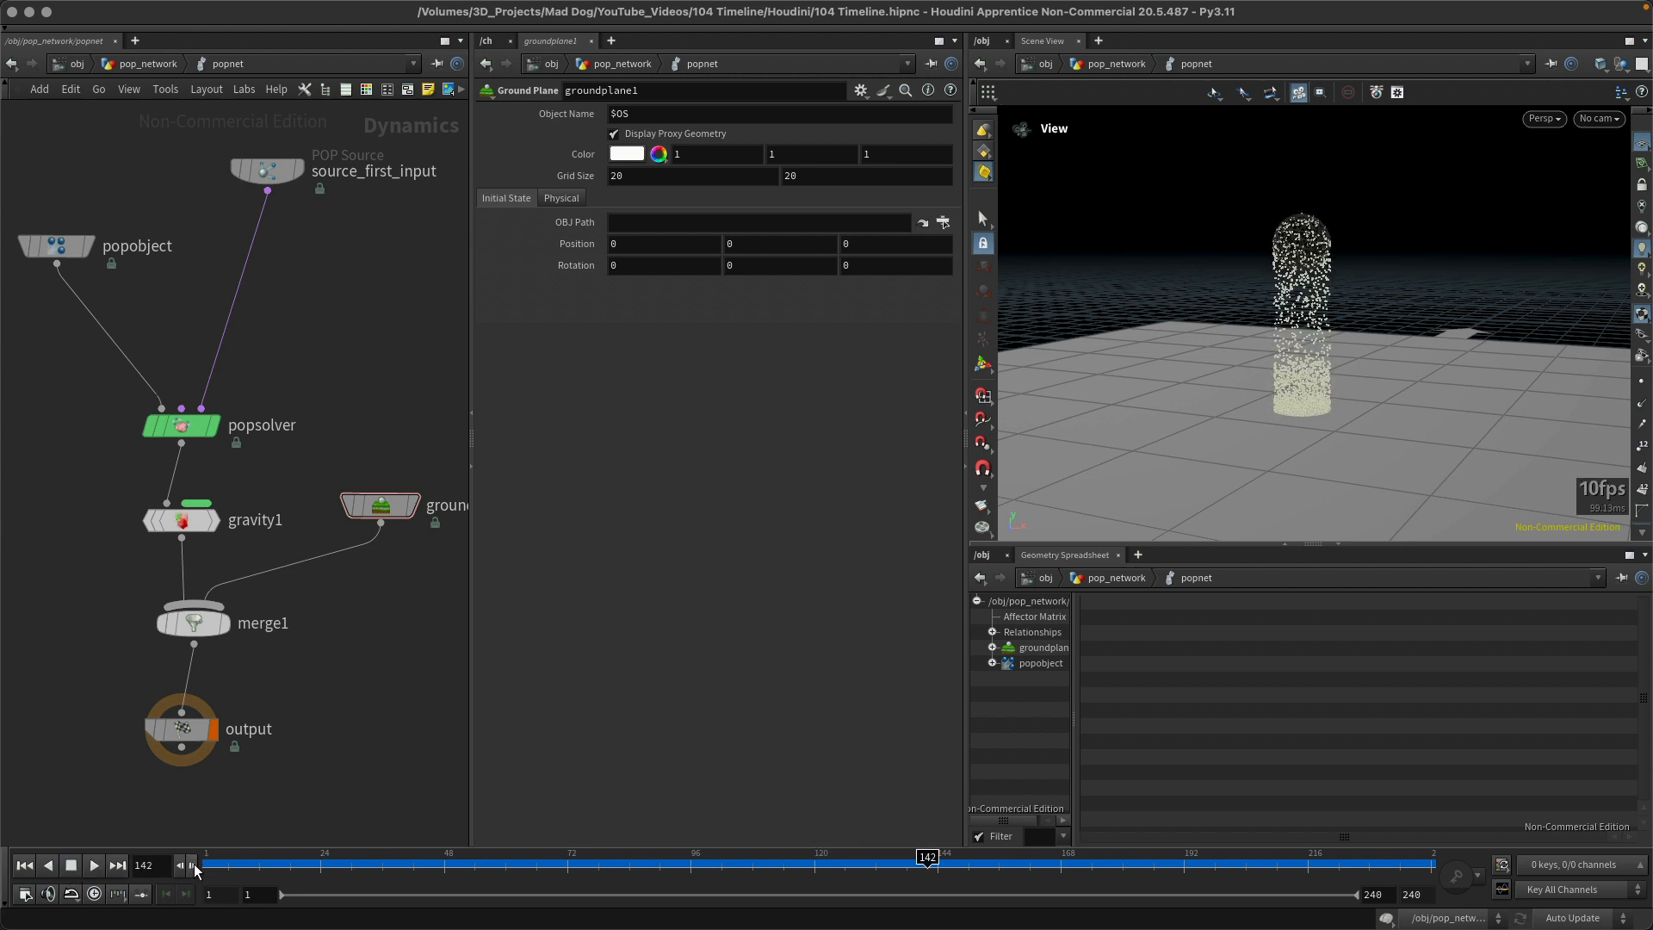
left_click(194, 865)
left_click(194, 864)
left_click(194, 864)
left_click(193, 864)
left_click(193, 865)
left_click(194, 864)
left_click(179, 862)
left_click(178, 865)
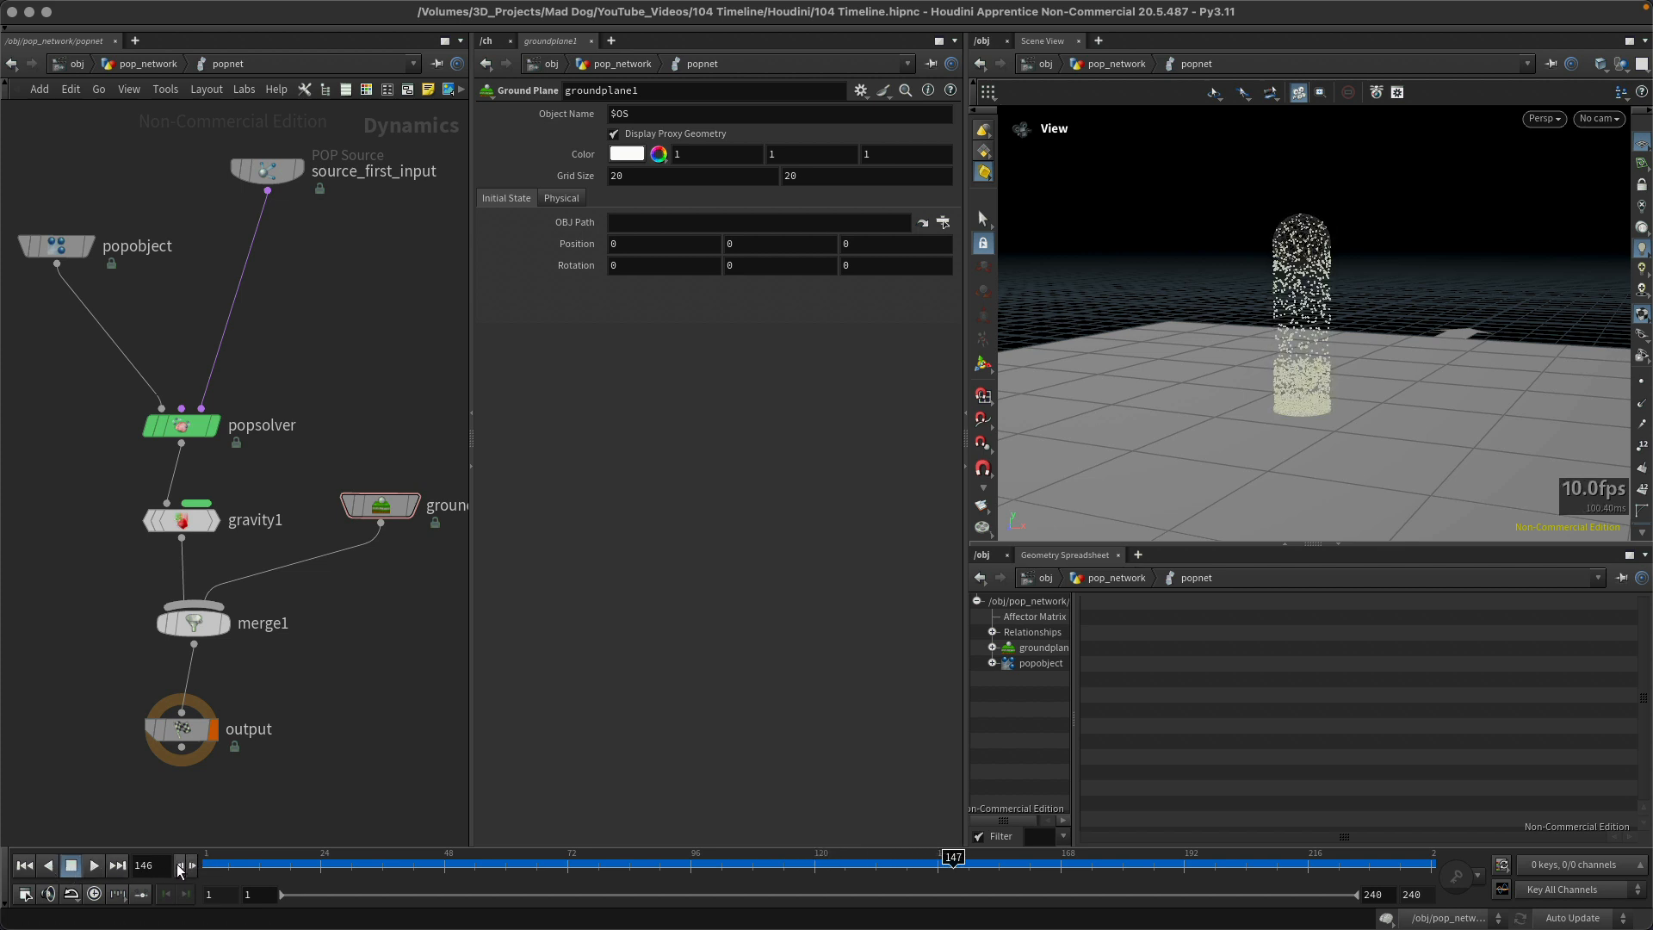
left_click(178, 864)
left_click(178, 865)
left_click(179, 864)
left_click(179, 864)
left_click(179, 865)
left_click(179, 865)
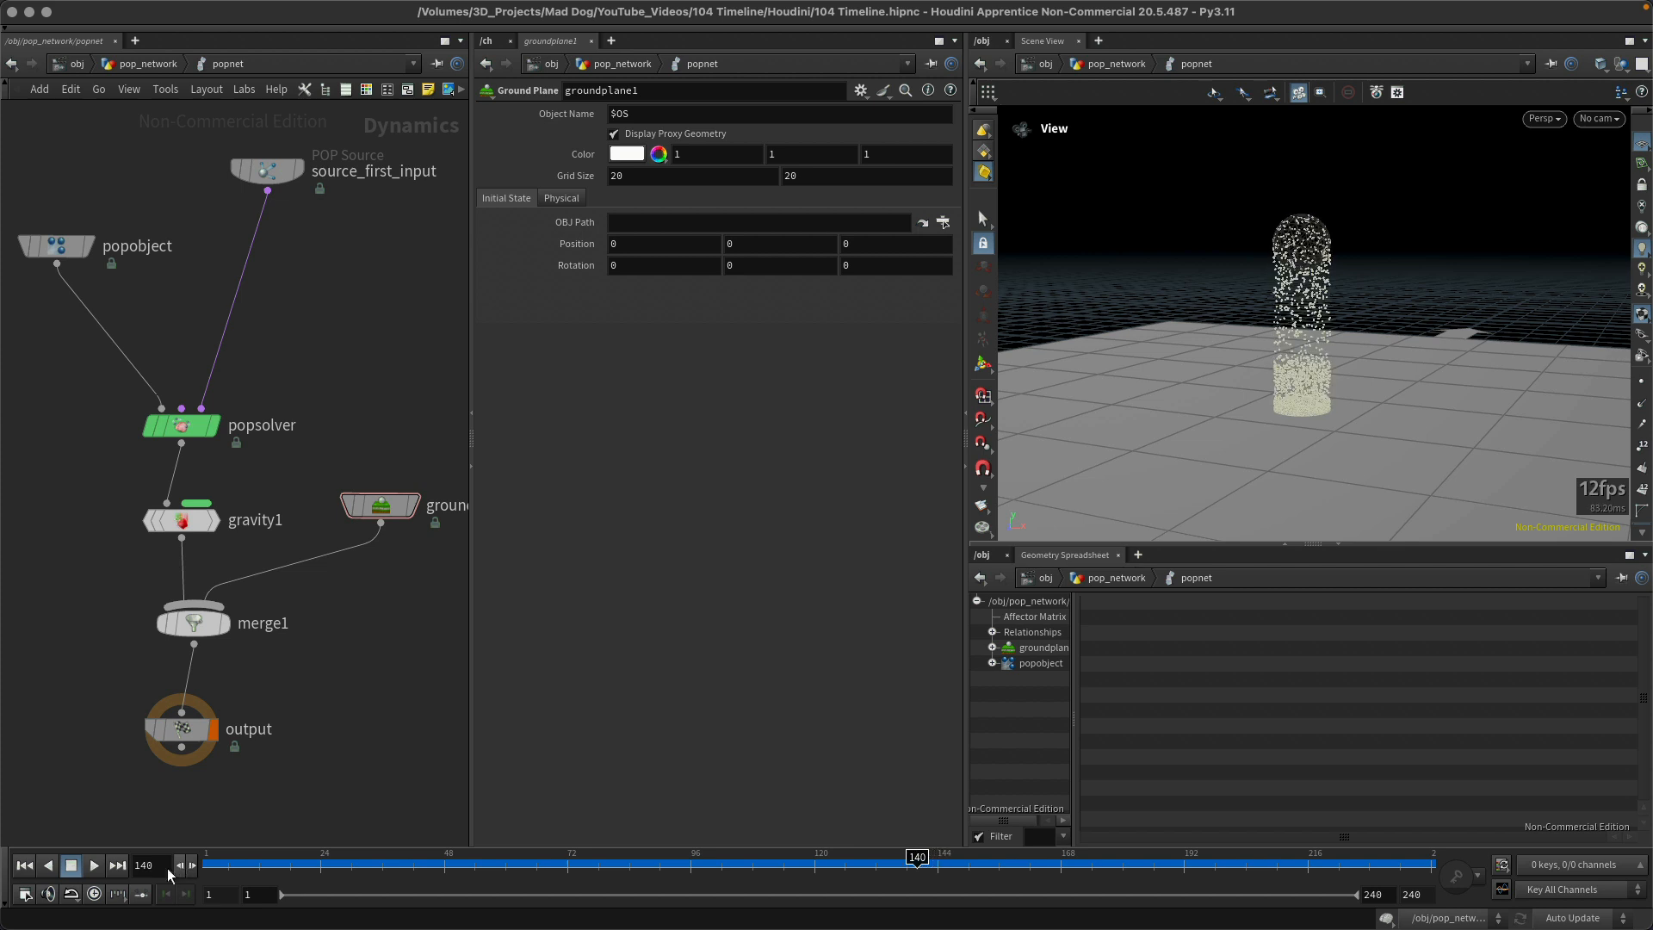
Step: Move the playhead between the last frame, 240, and the first frame, ending on frame 1
left_click(117, 865)
left_click(26, 866)
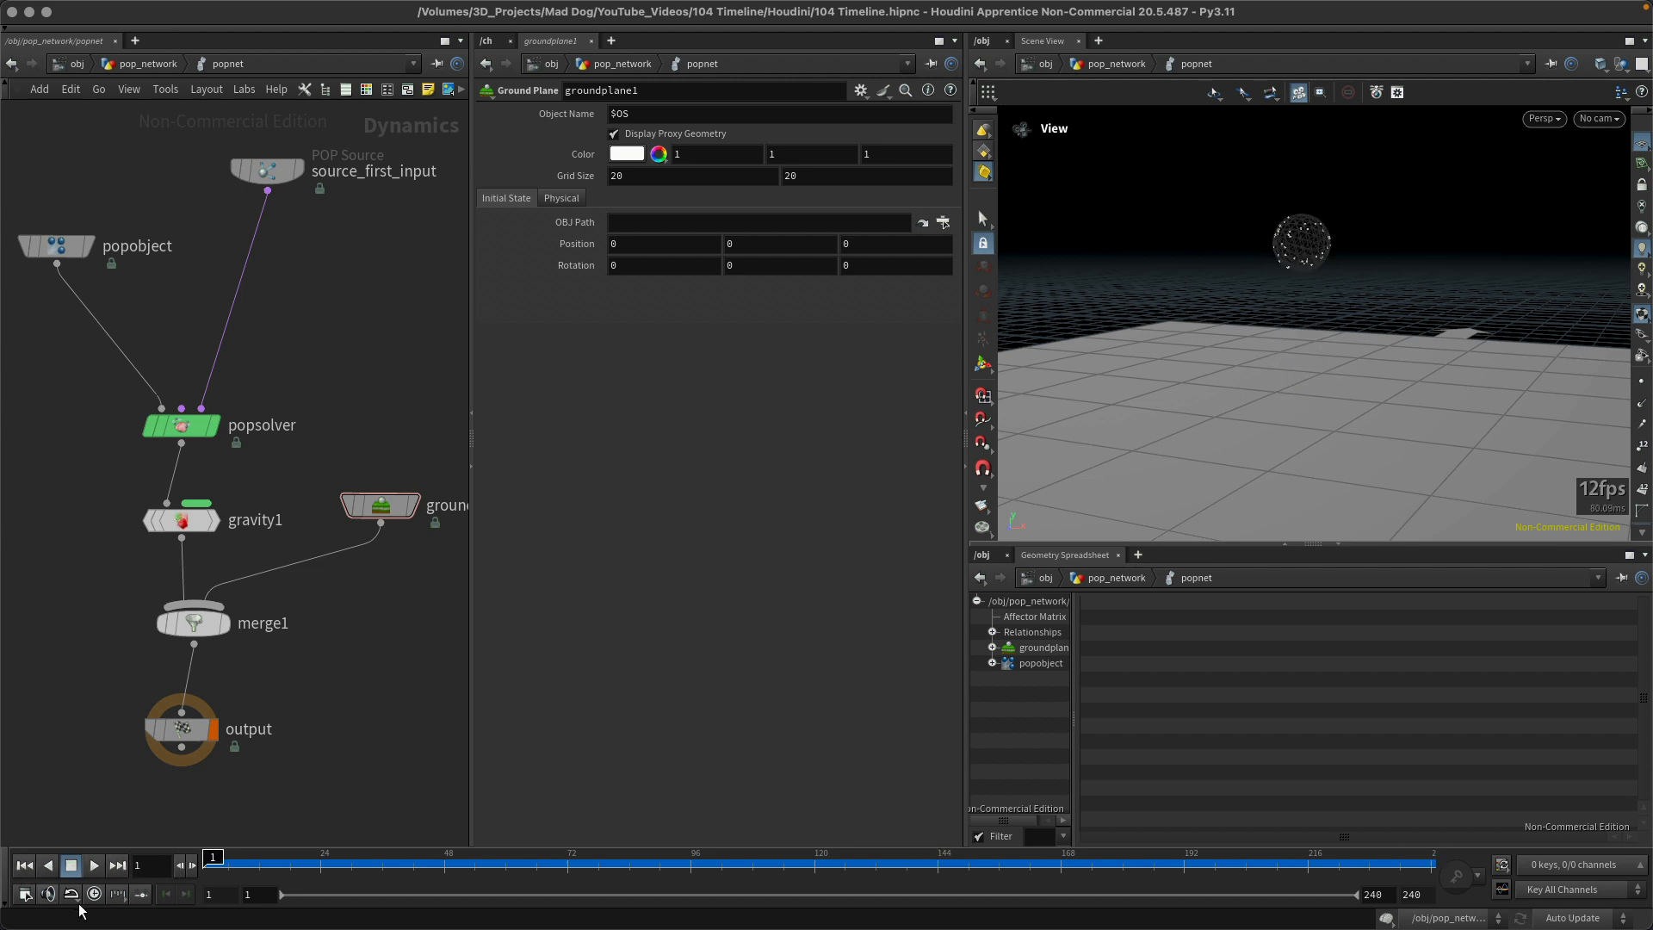
left_click(118, 865)
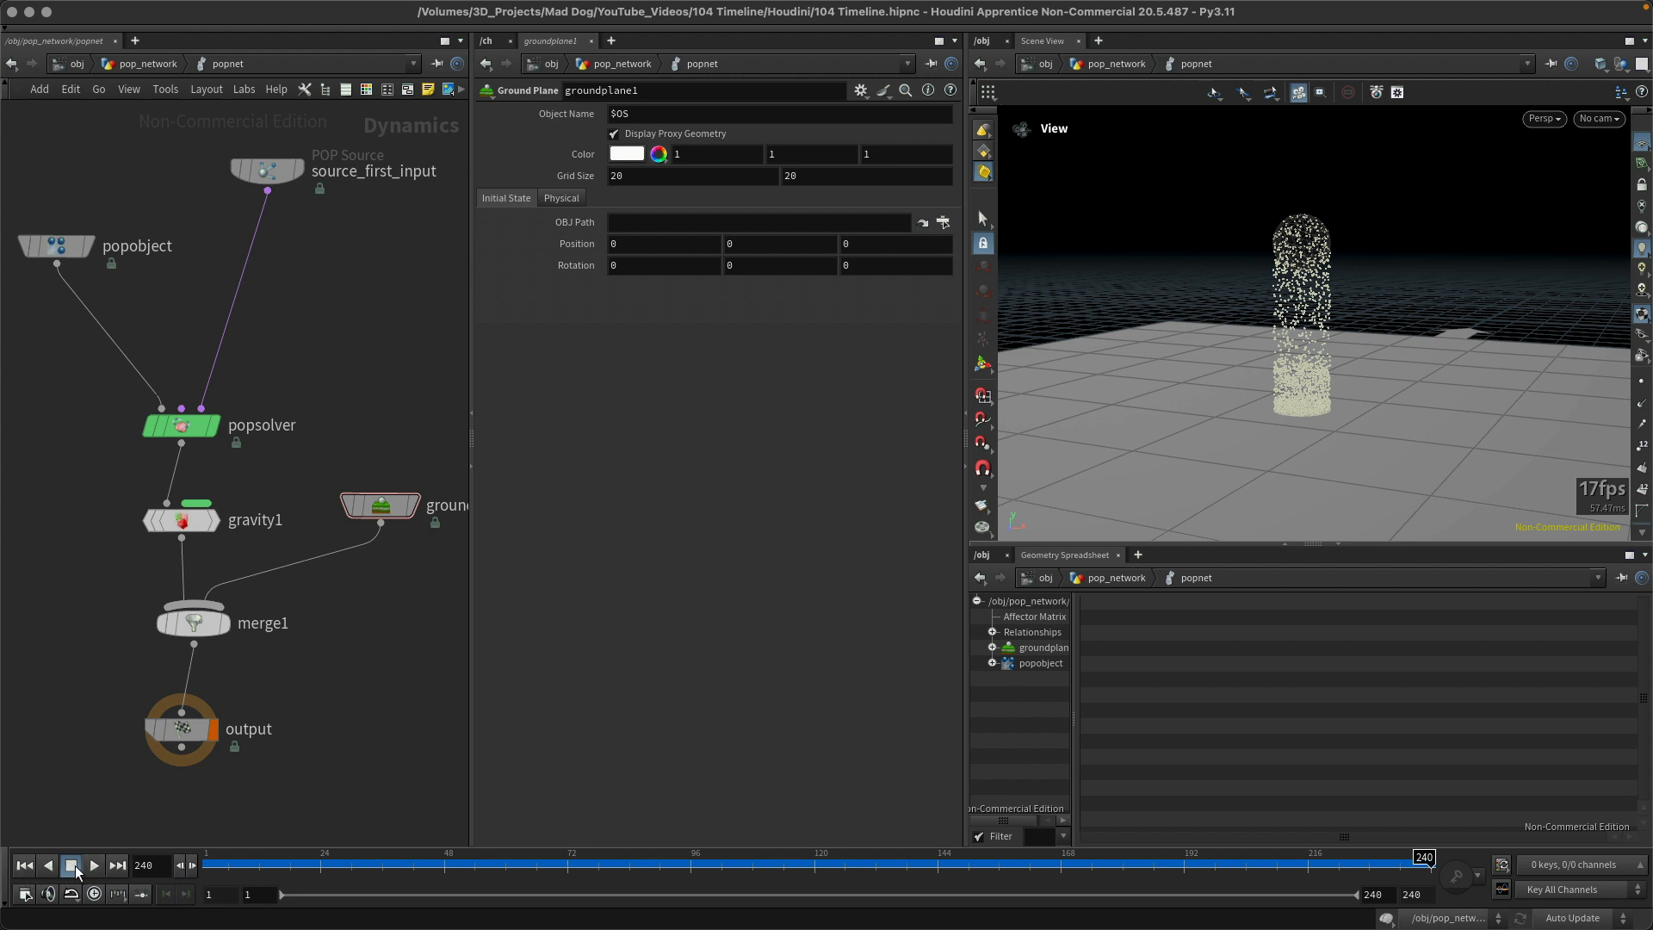
left_click(25, 866)
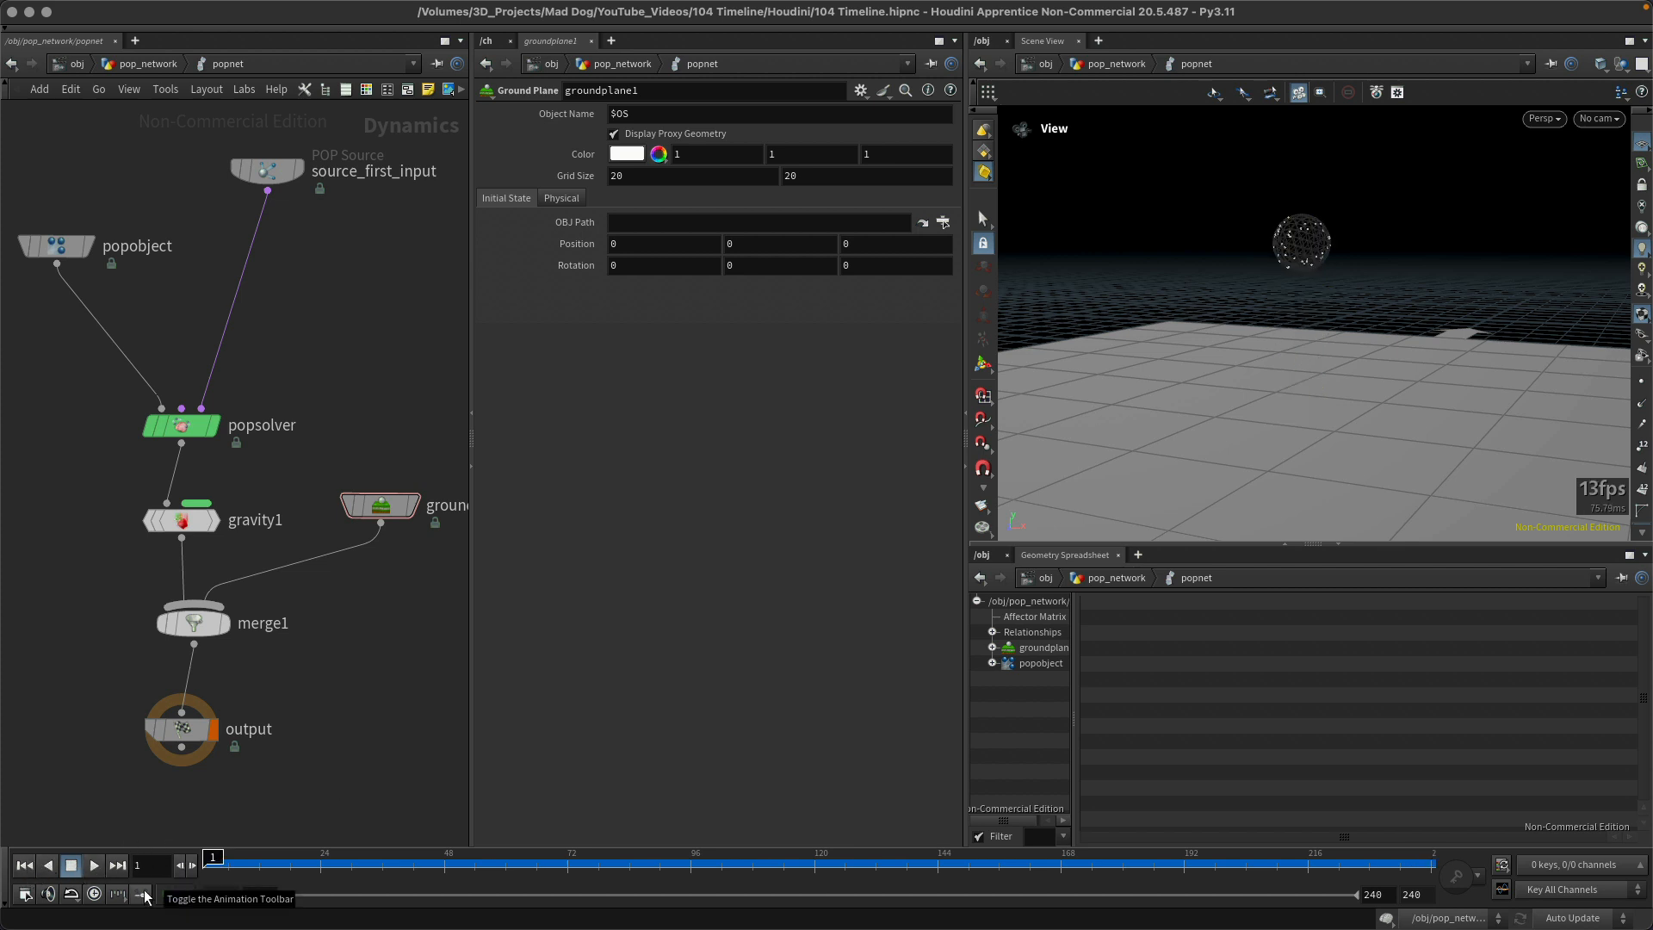
Step: Play the simulation and reset it to frame 1, and step through single frames forward and backward
key("Up")
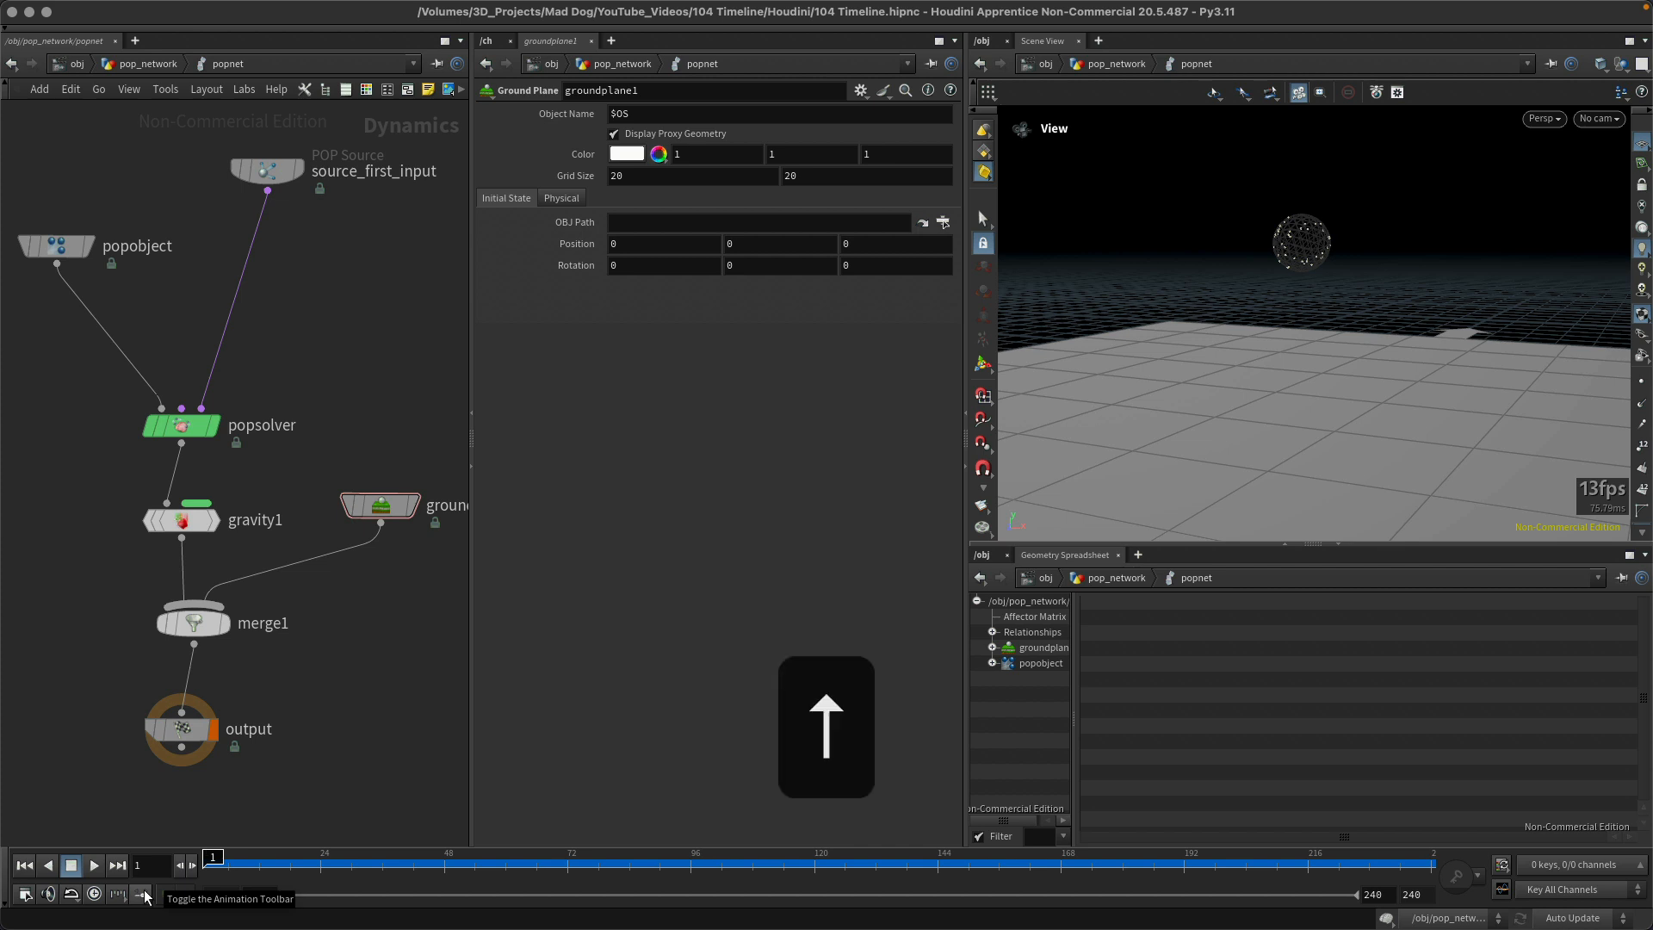
key("Up")
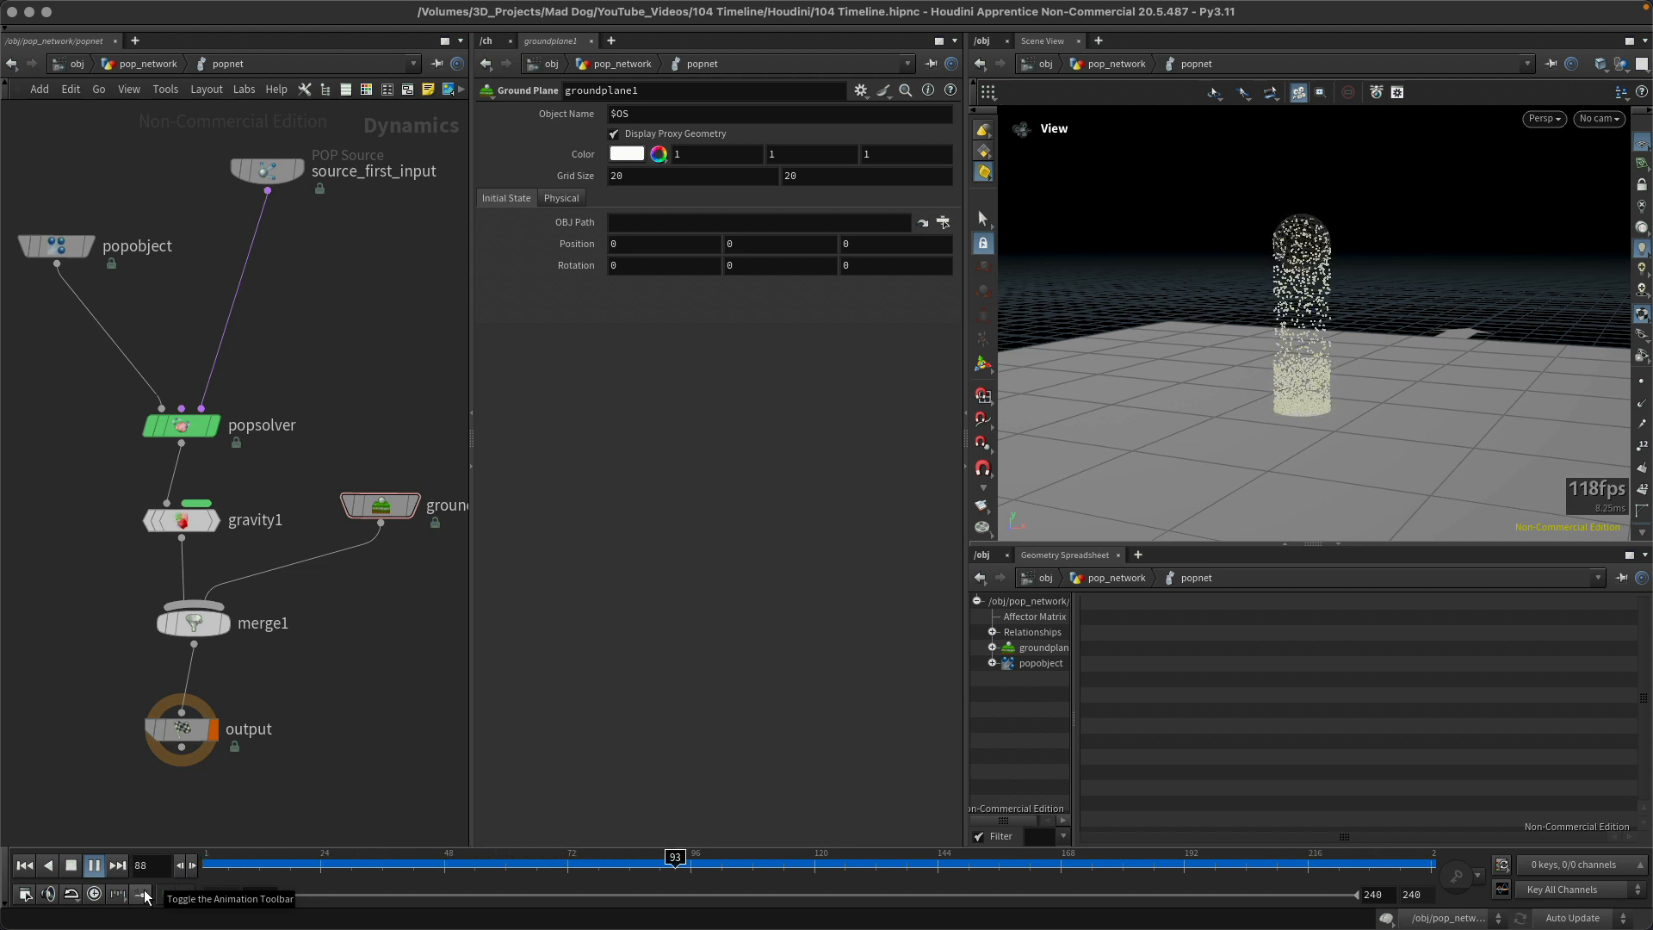
key("Down")
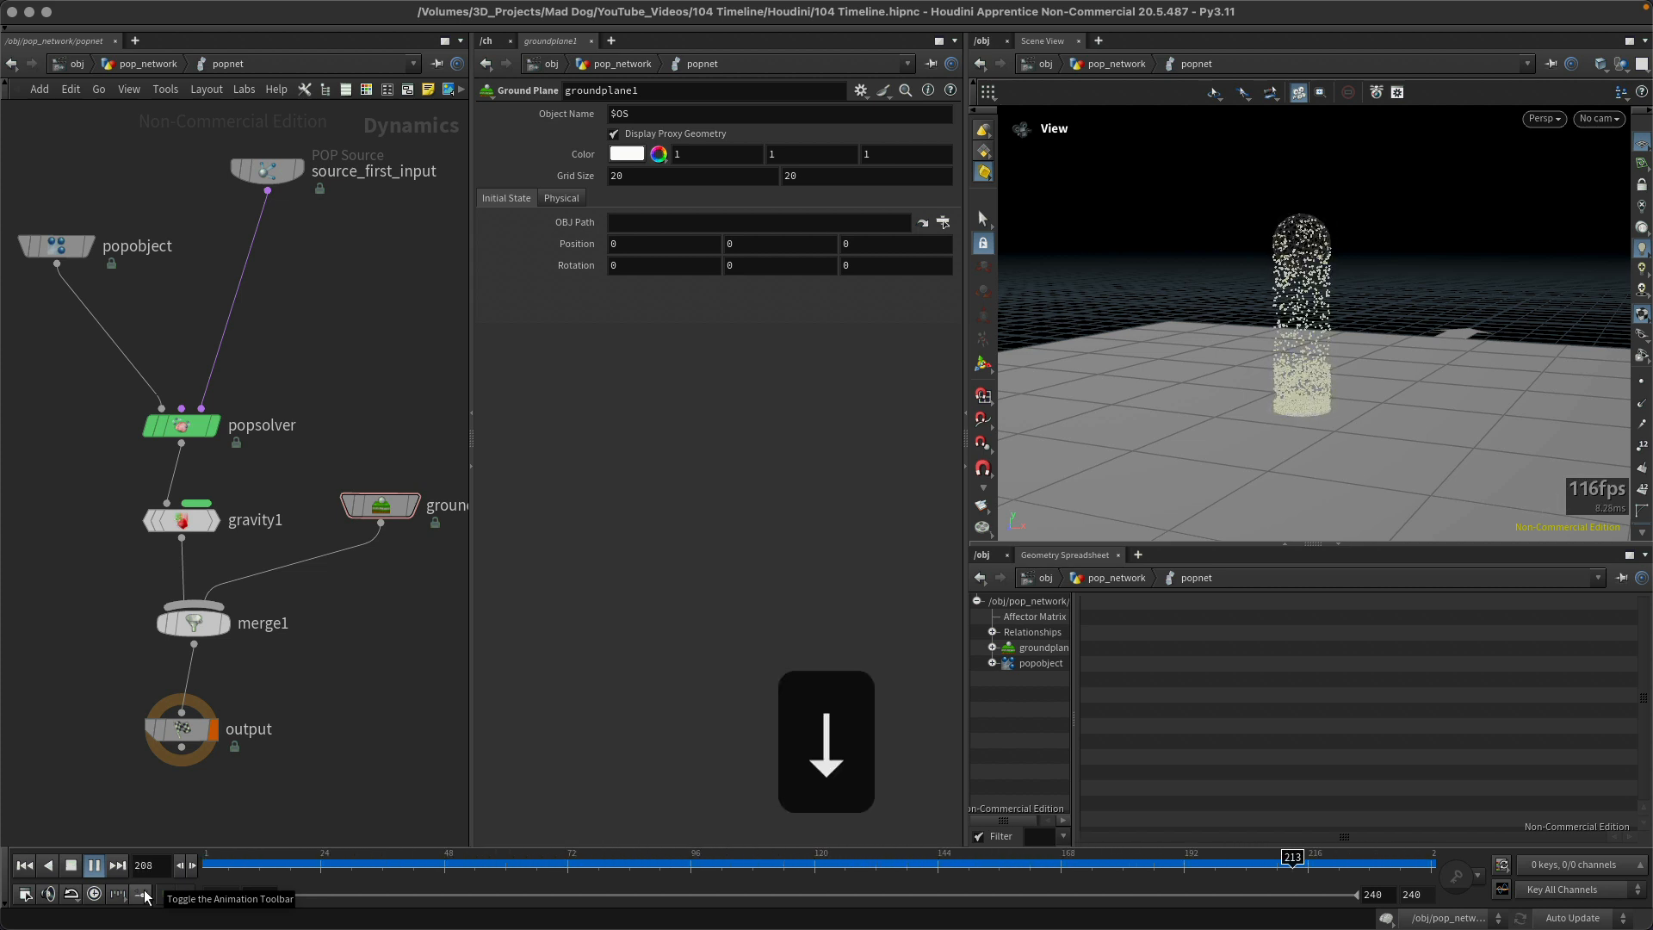
key("Down")
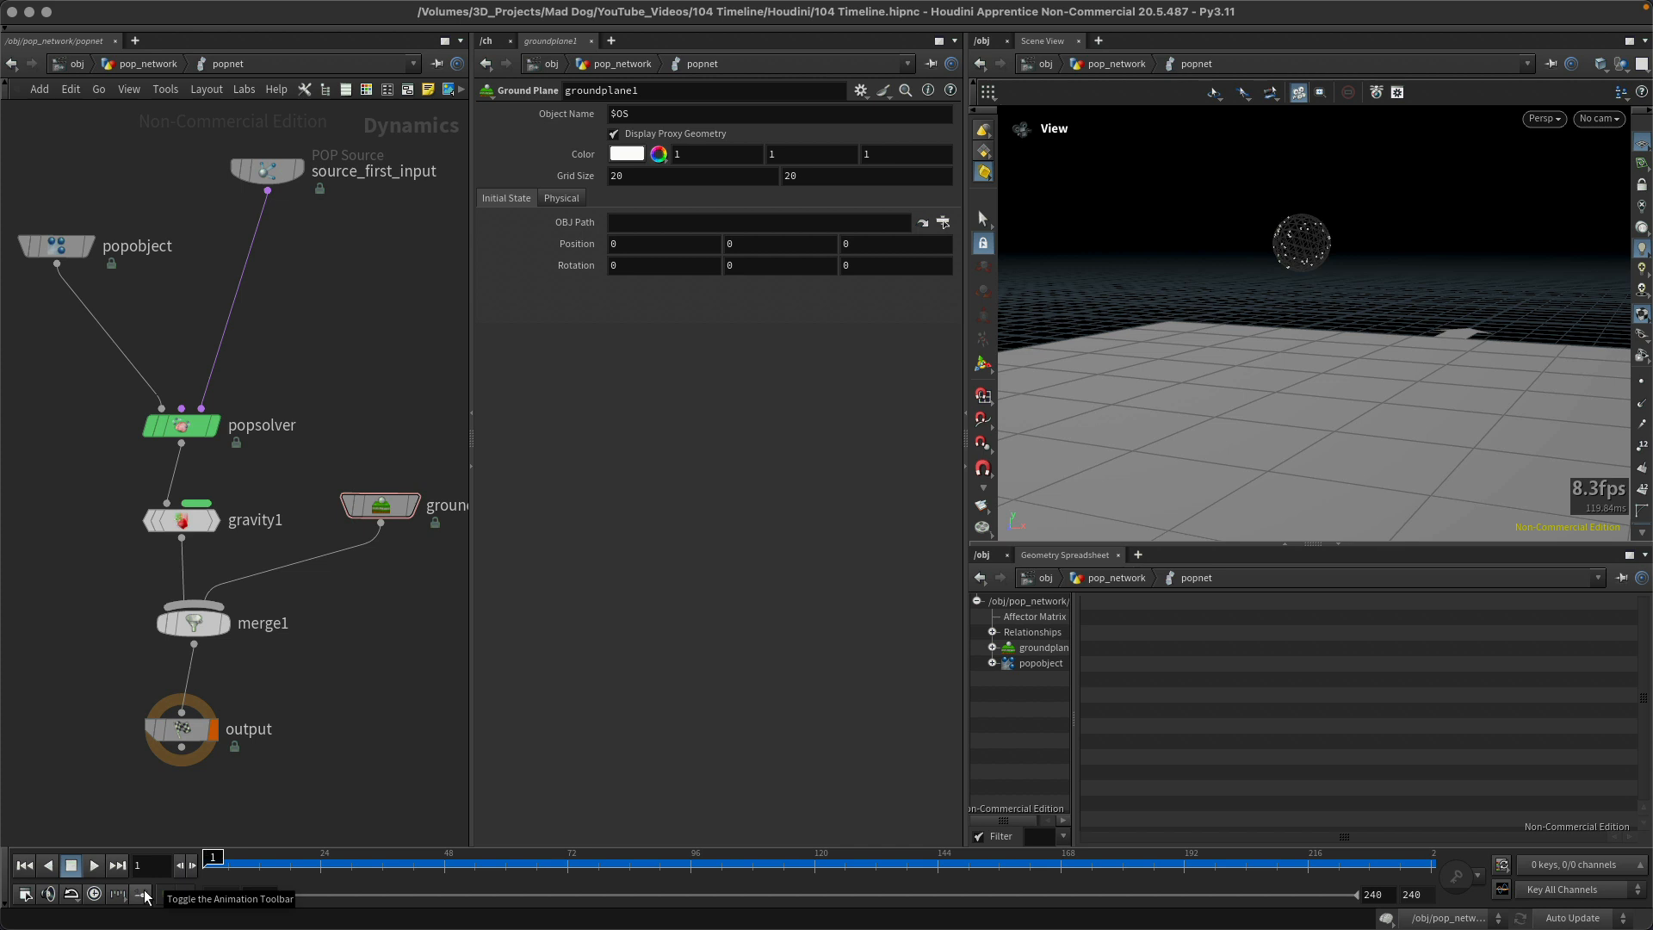
key("Right")
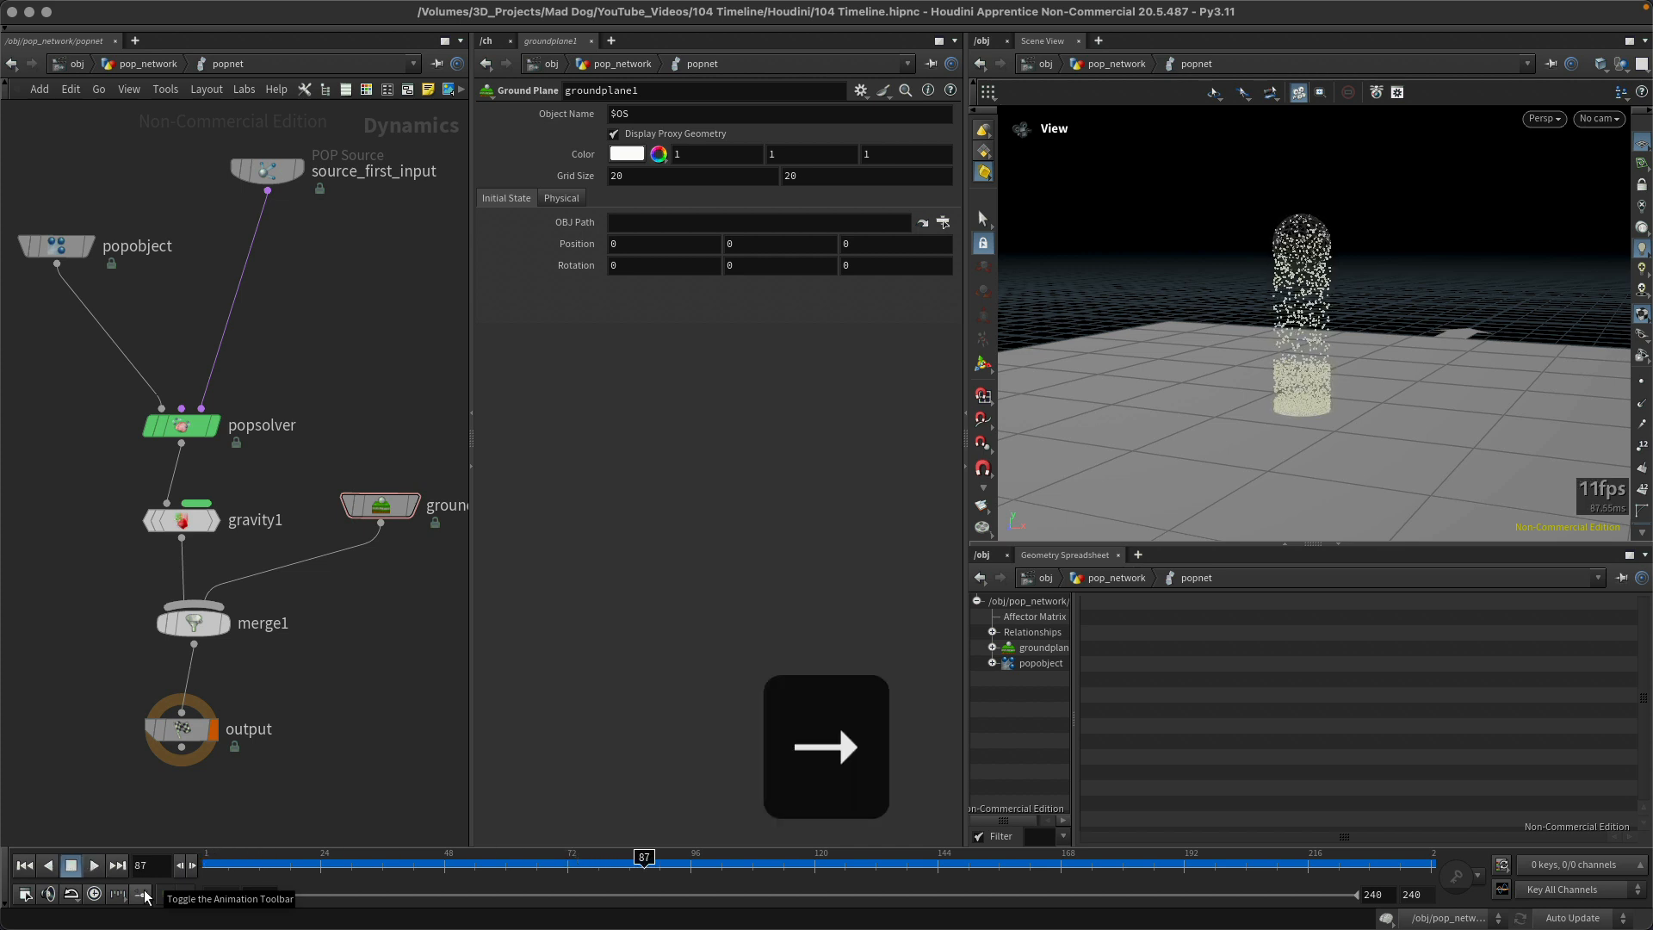
key("Left")
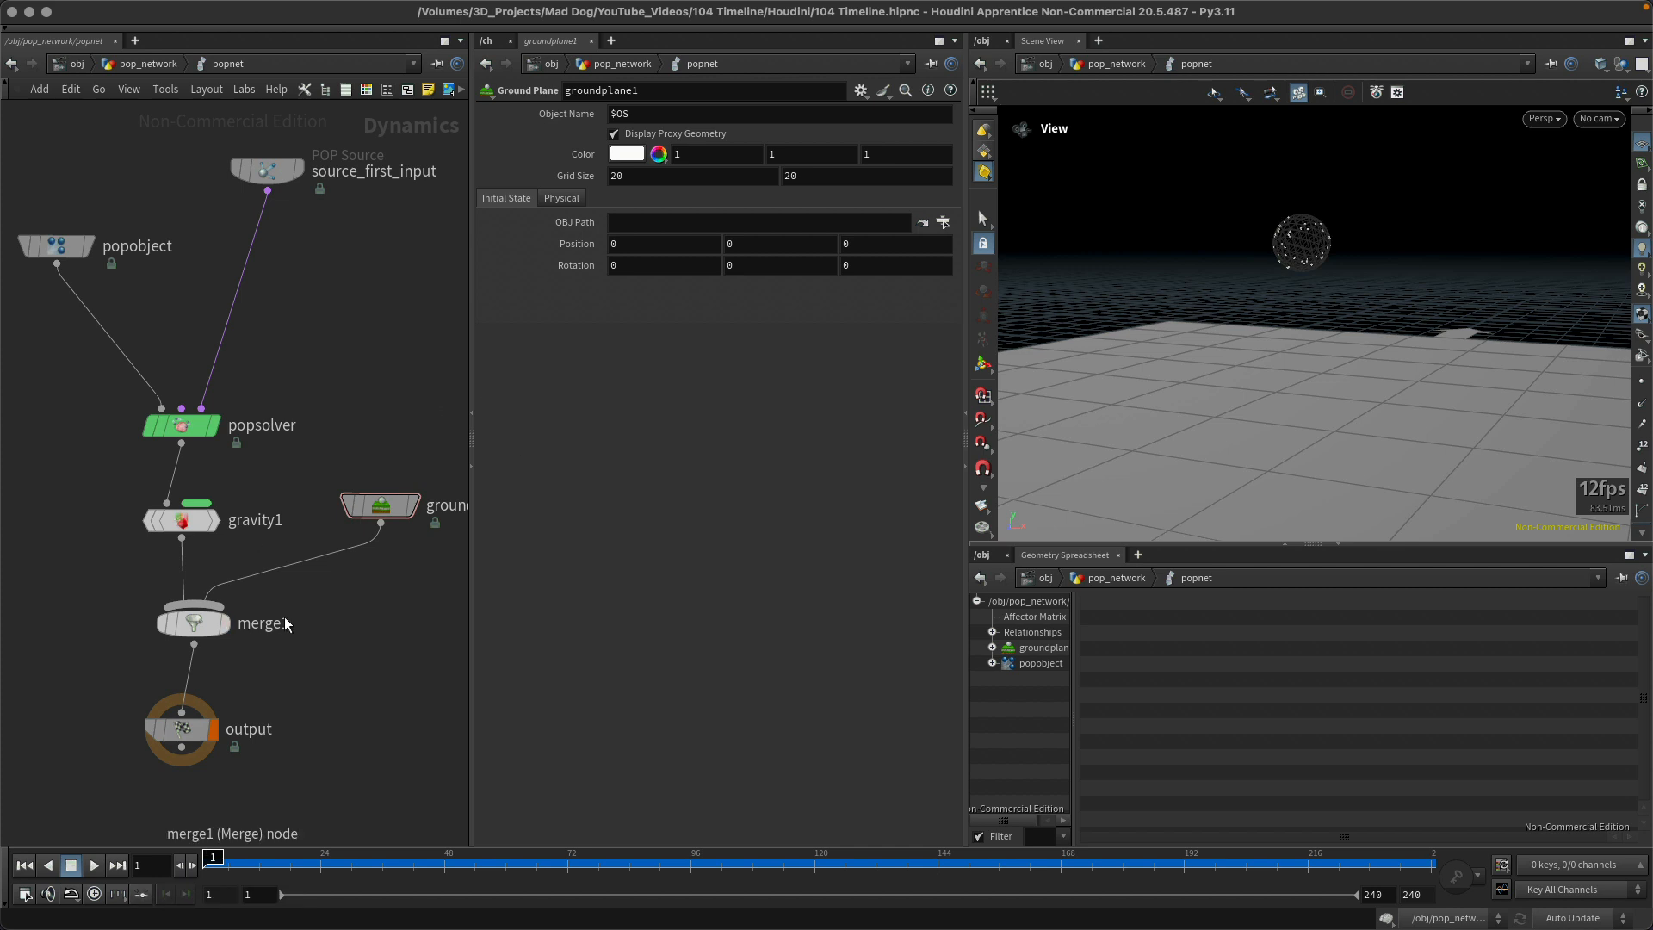
Step: Play the simulation several times, stopping it partway and returning the playhead to the first frame each time
key("Up")
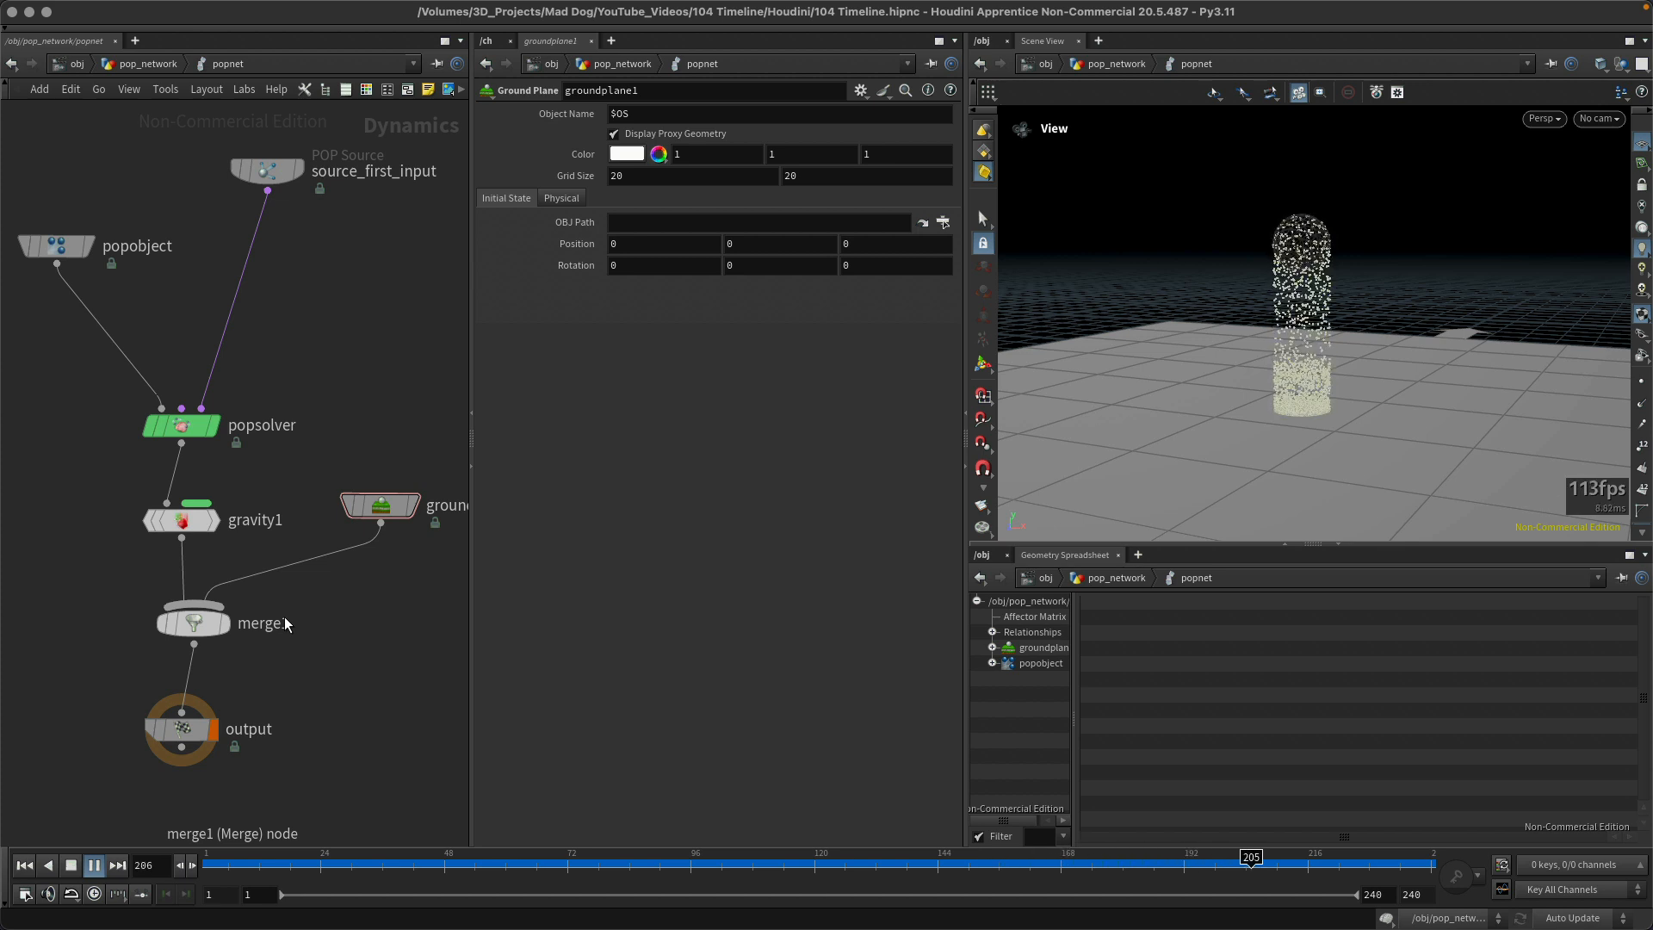
key("Up")
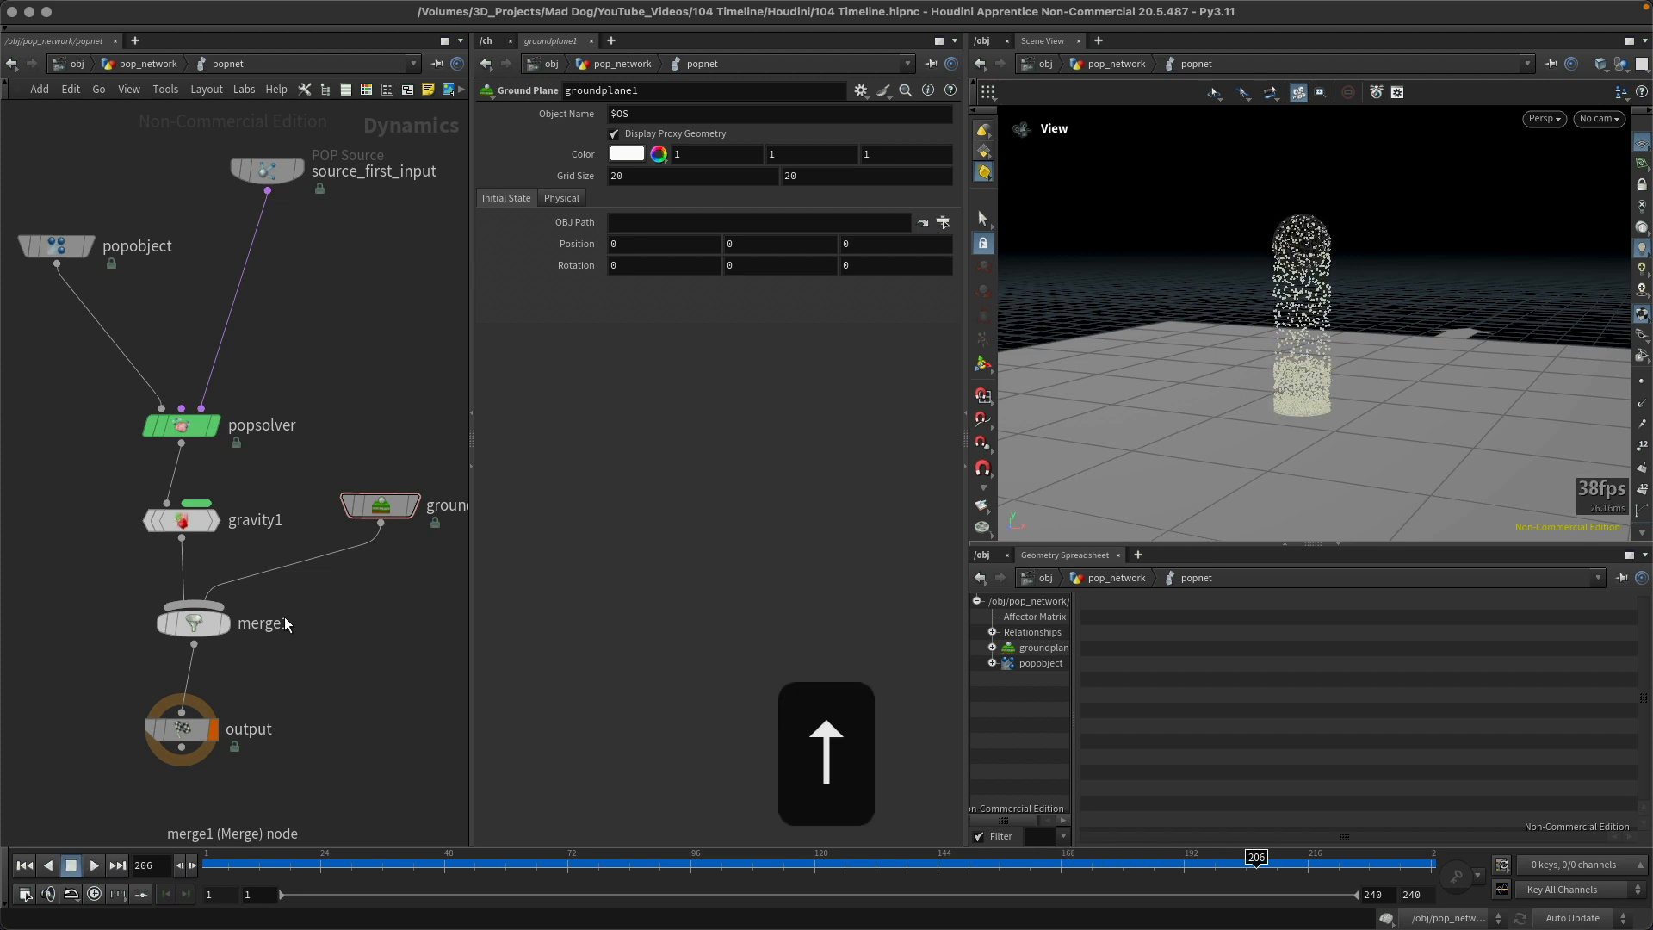
key("ctrl+Up")
key("Up")
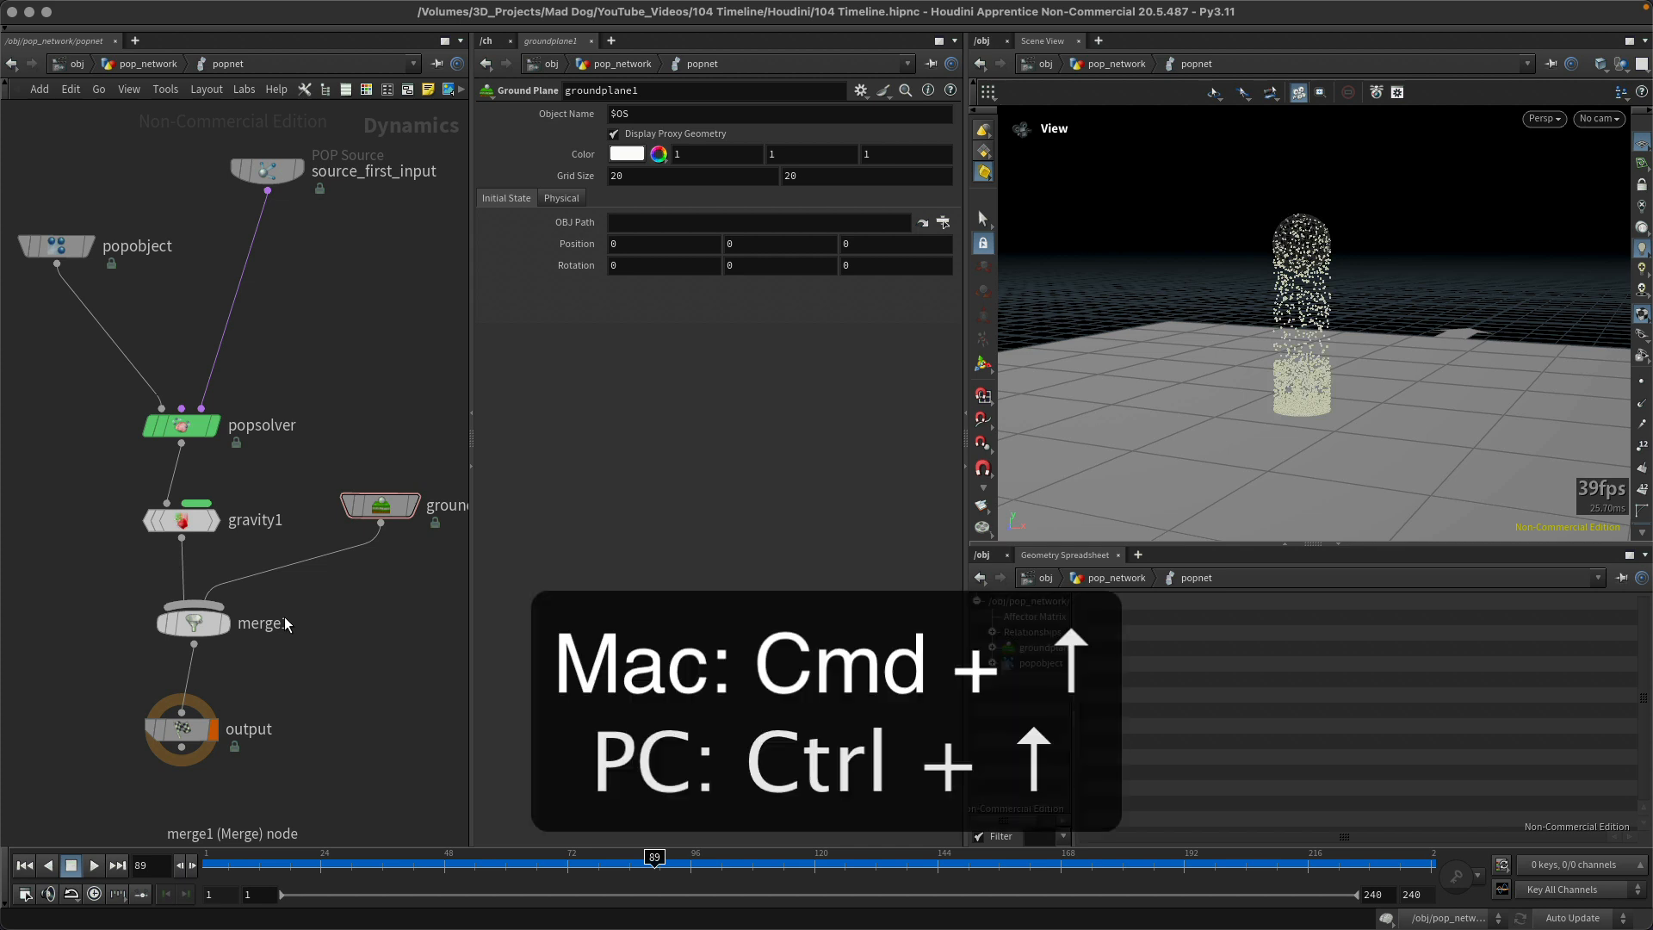
key("ctrl+Up")
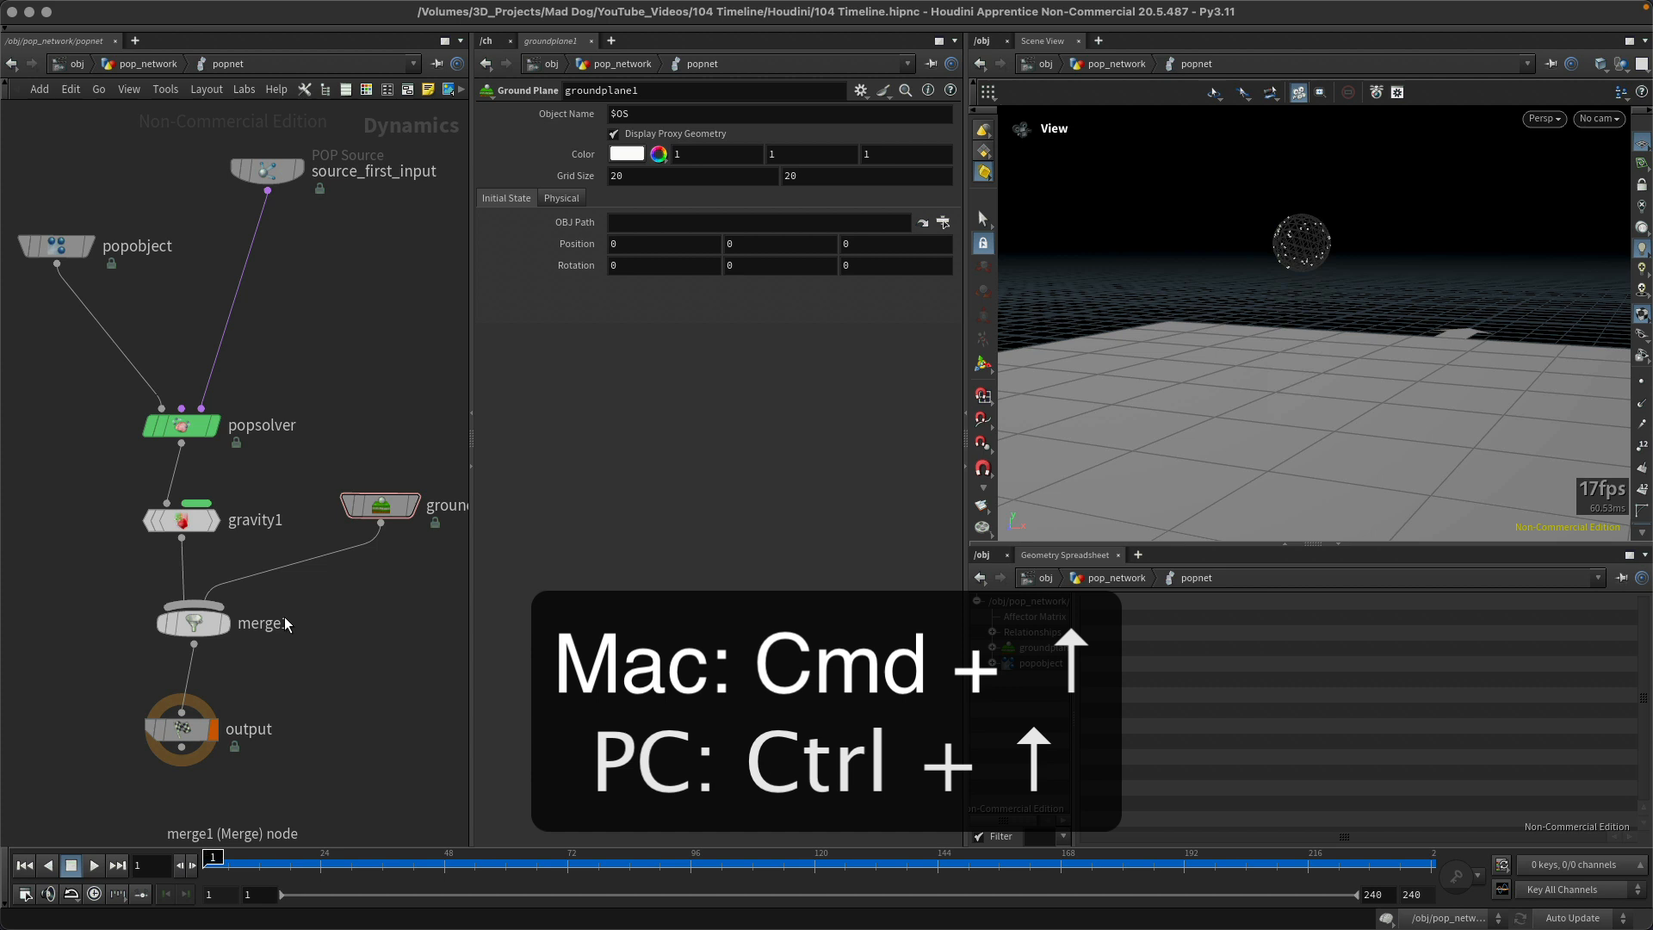
key("super+Up")
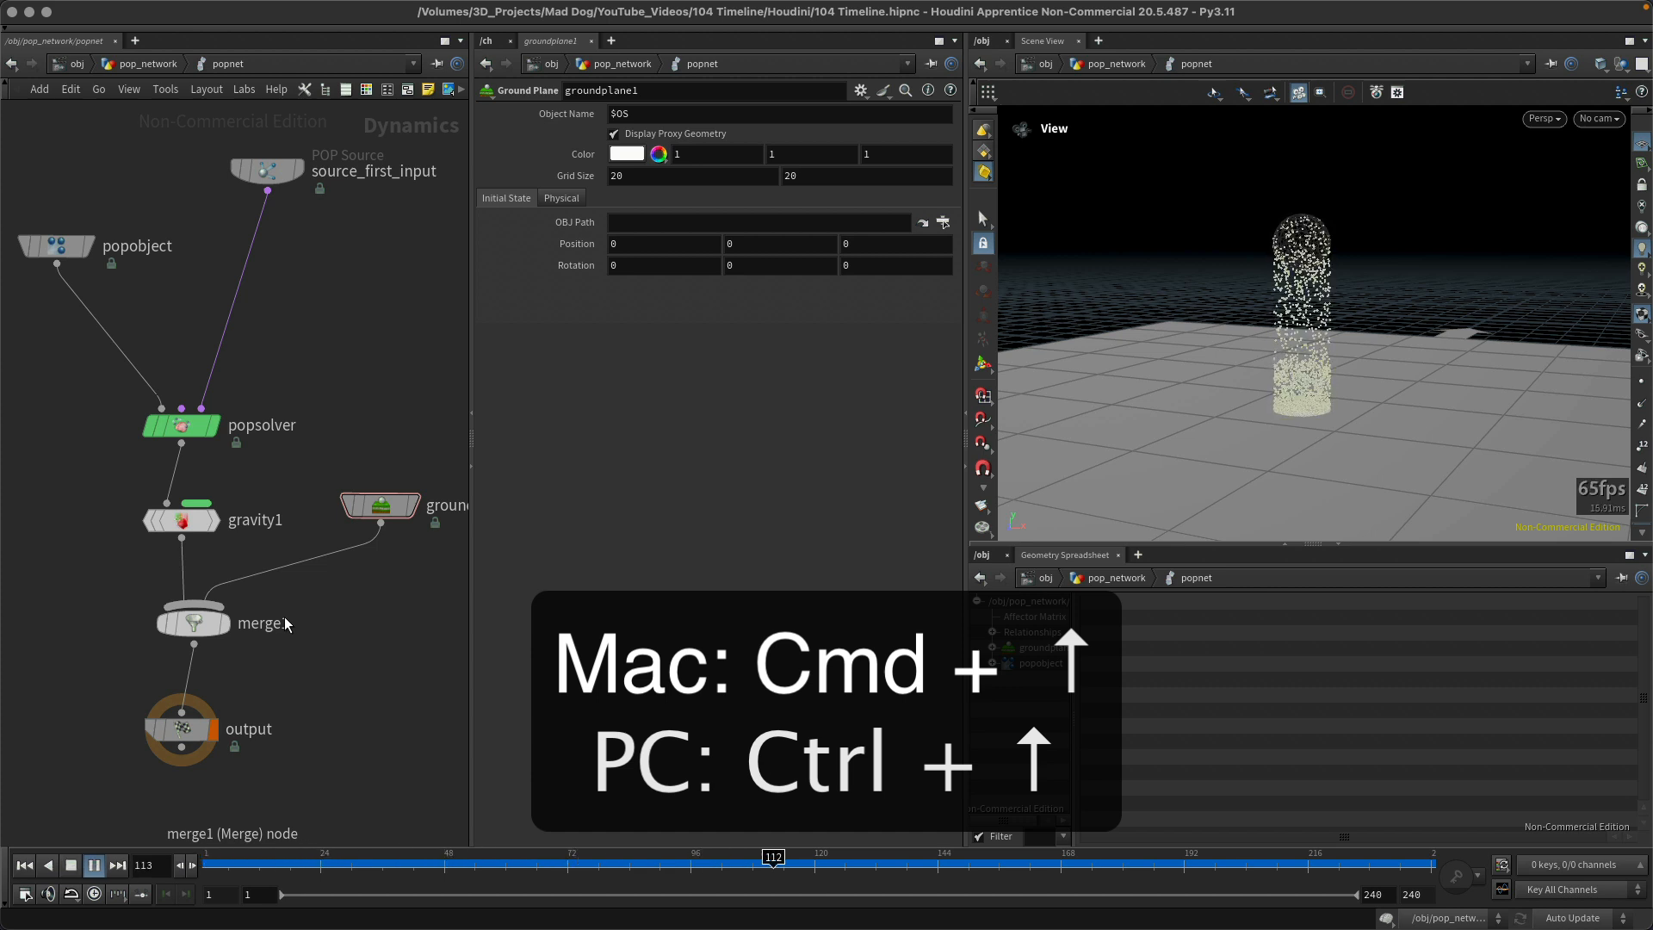
key("super+Up")
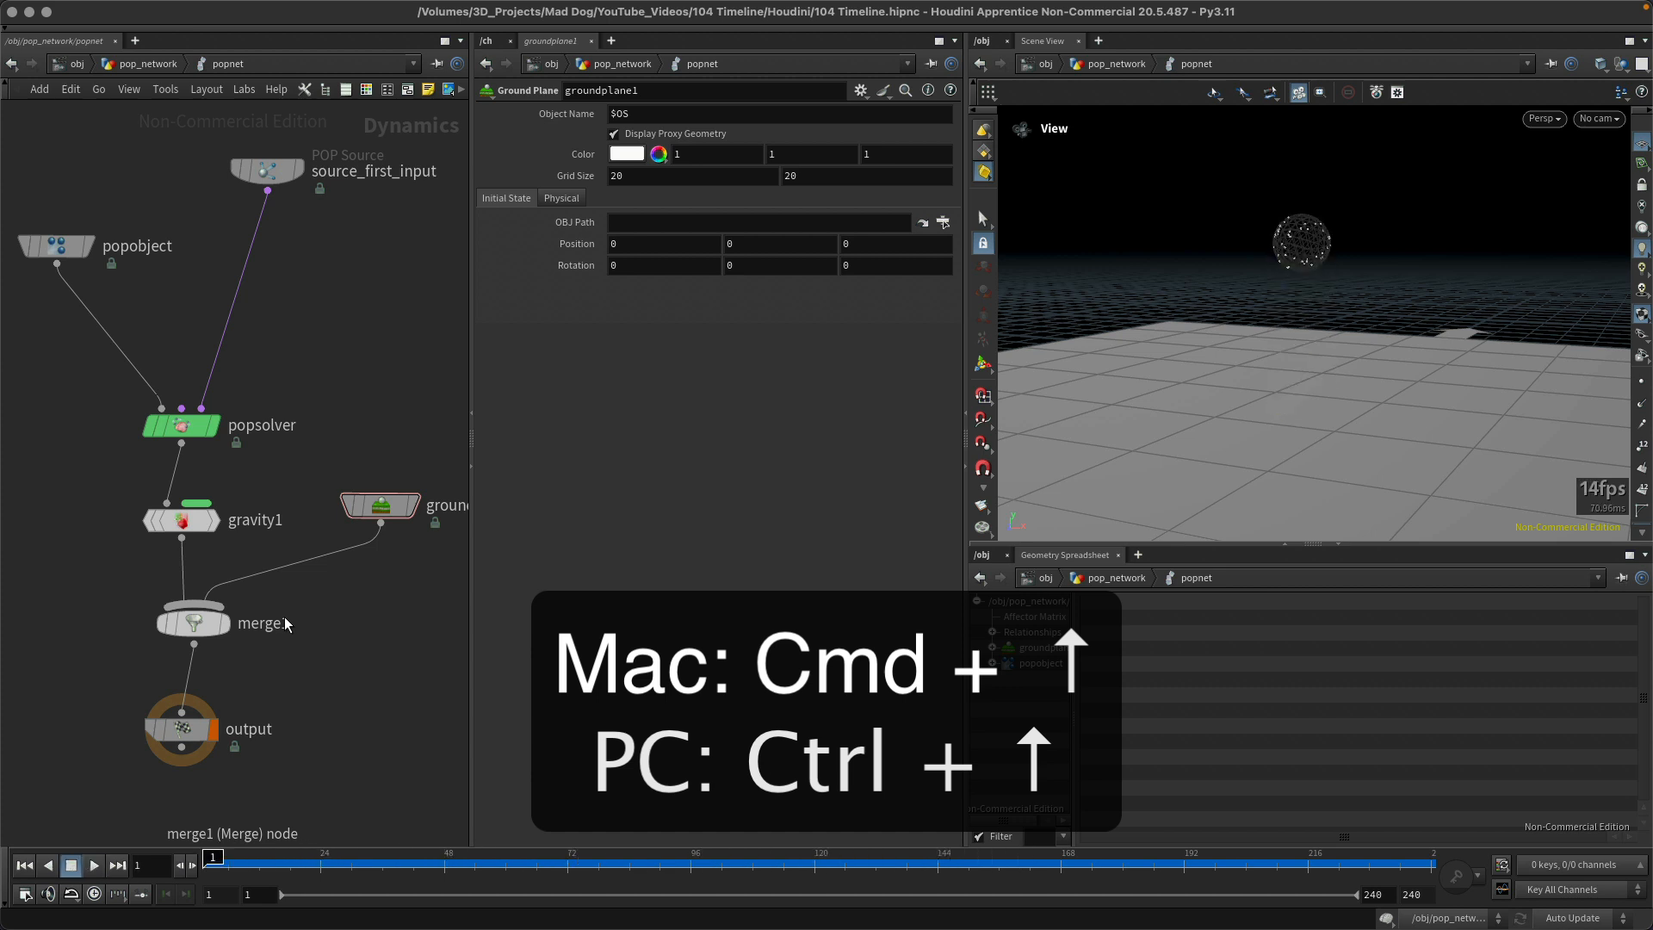
key("super+Up")
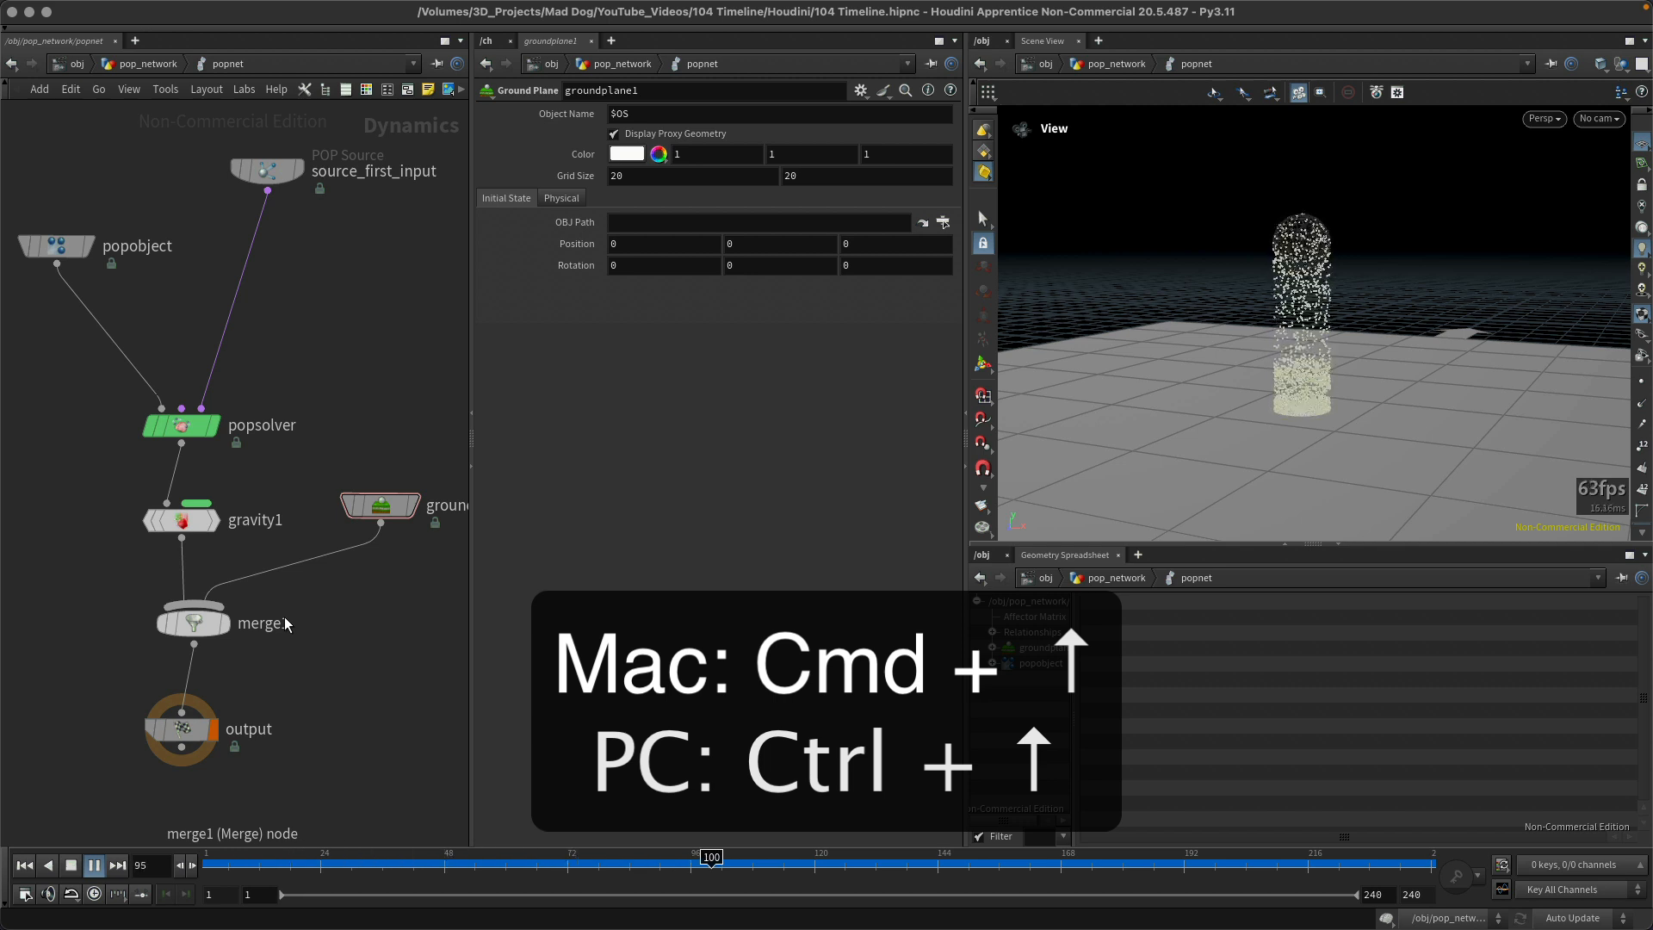
key("super+Up")
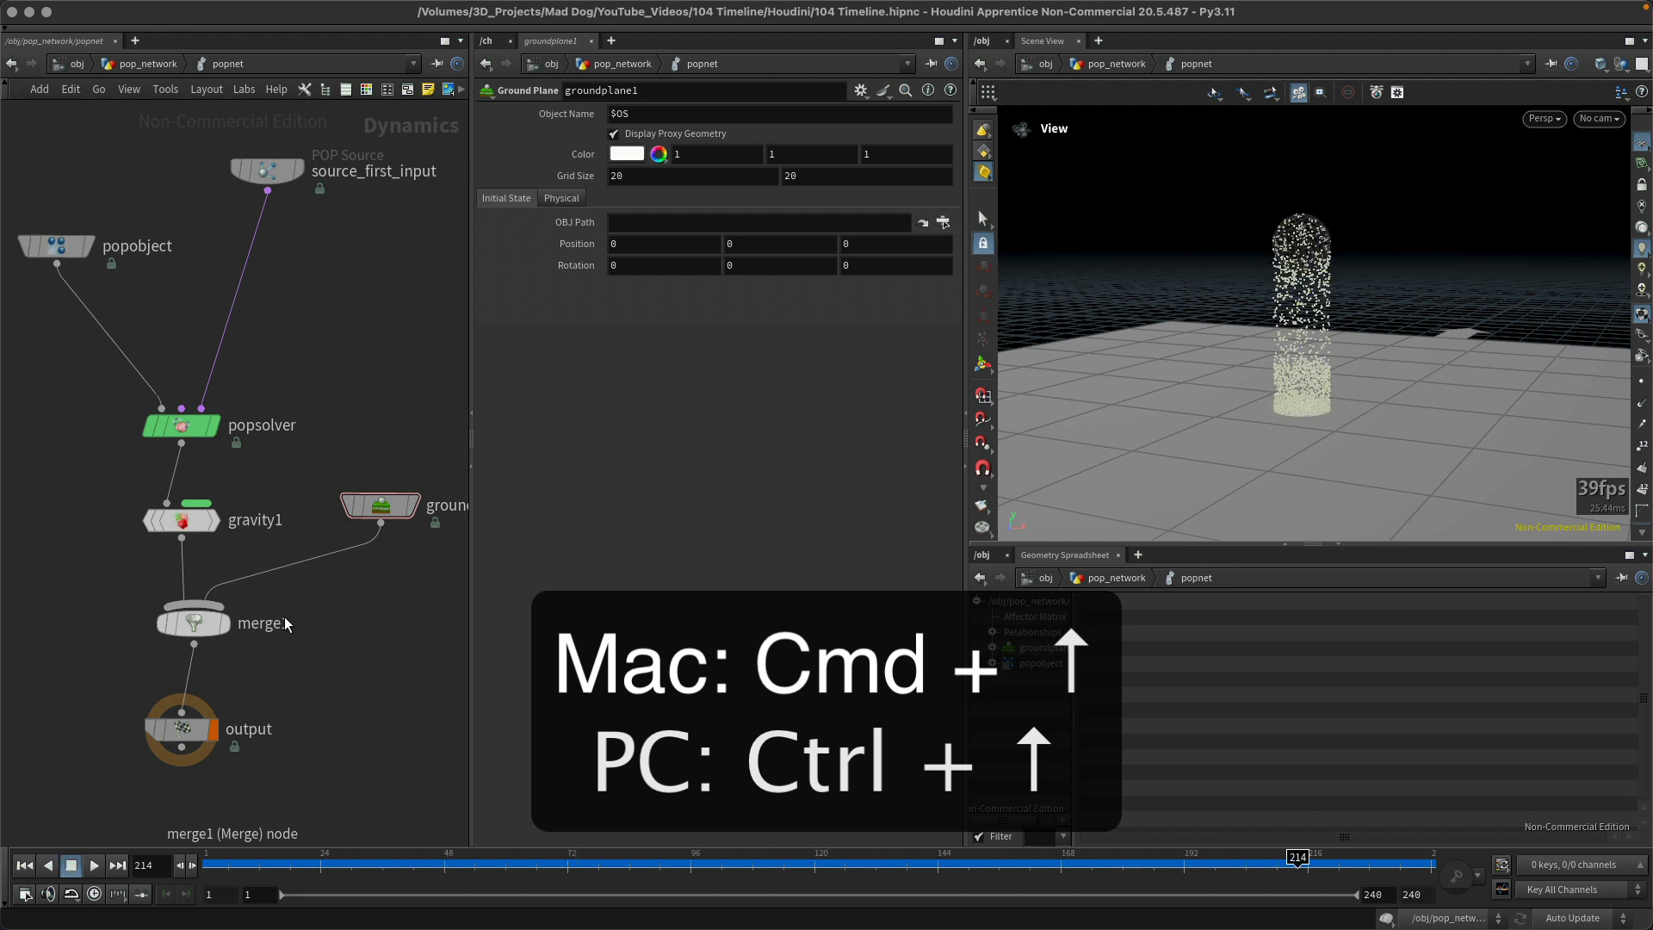
key("super+Up")
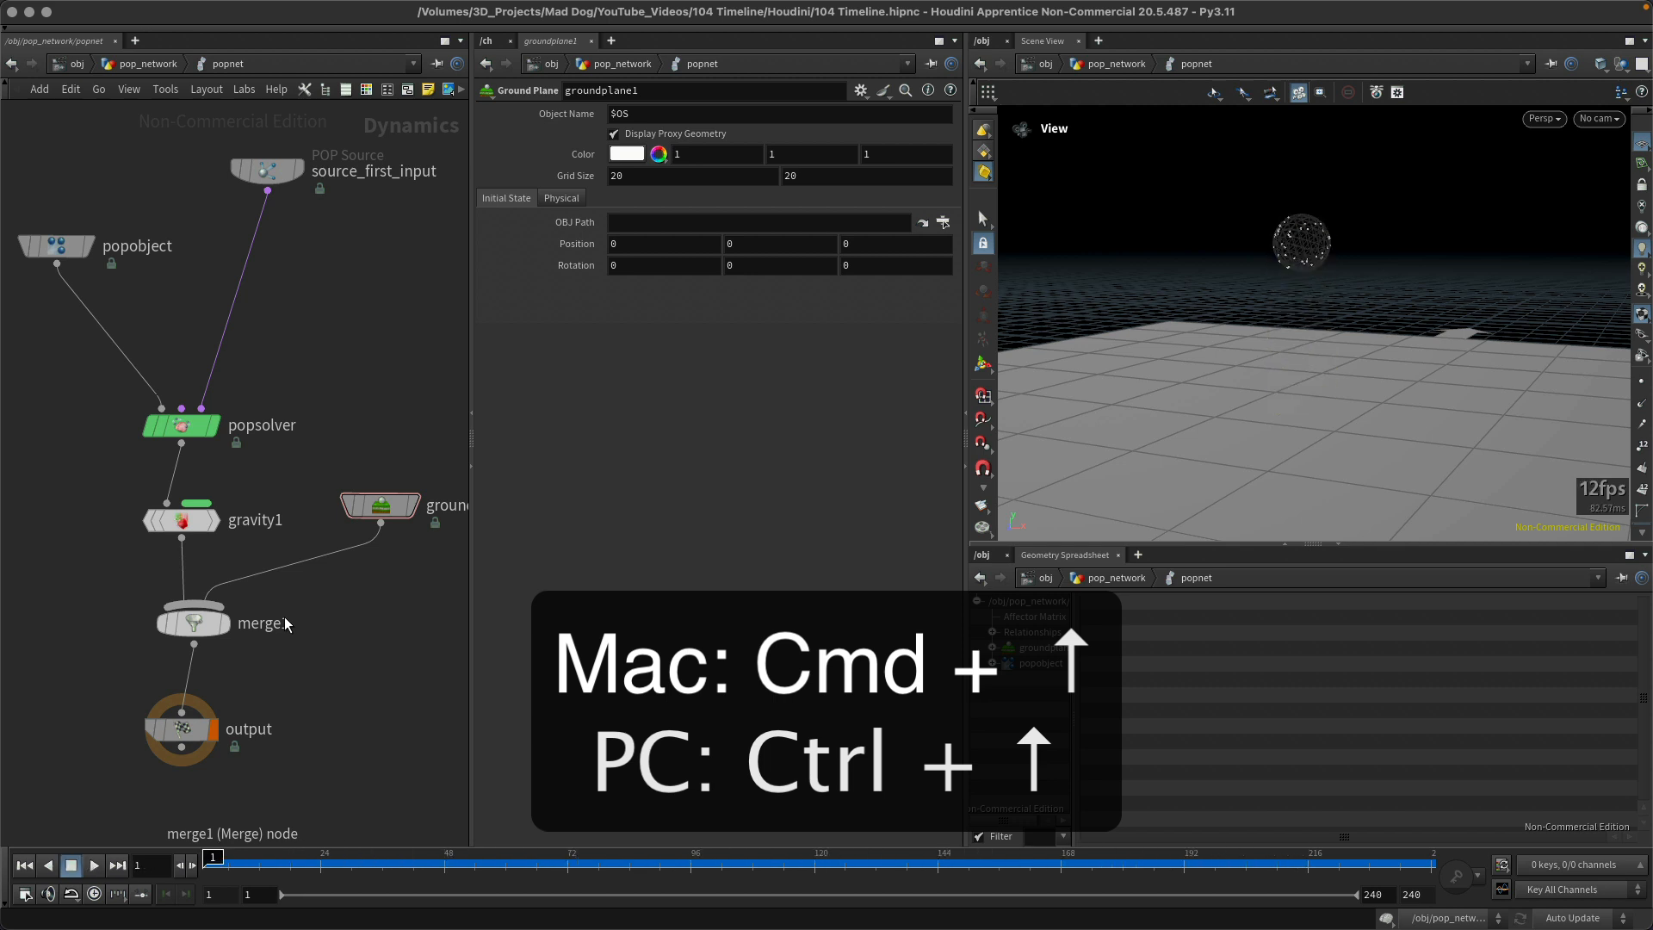
Step: Stop a running playback and jump to the last frame, 240, and return to frame 1 after another playback
key("Up")
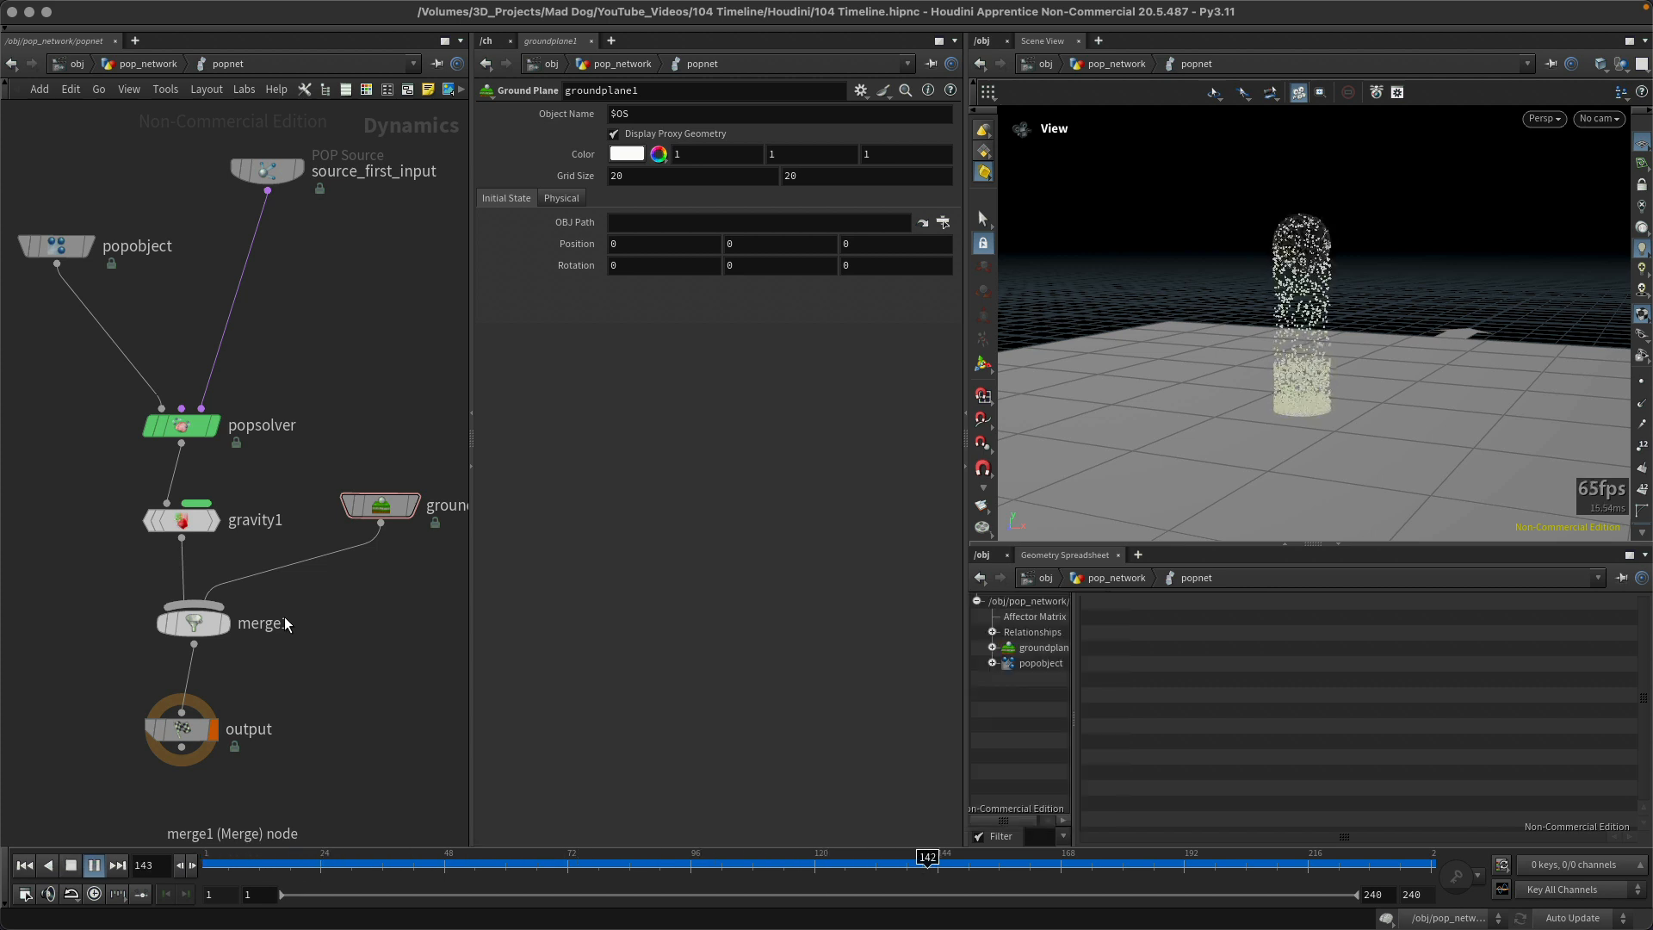
key("Up")
key("super+Down")
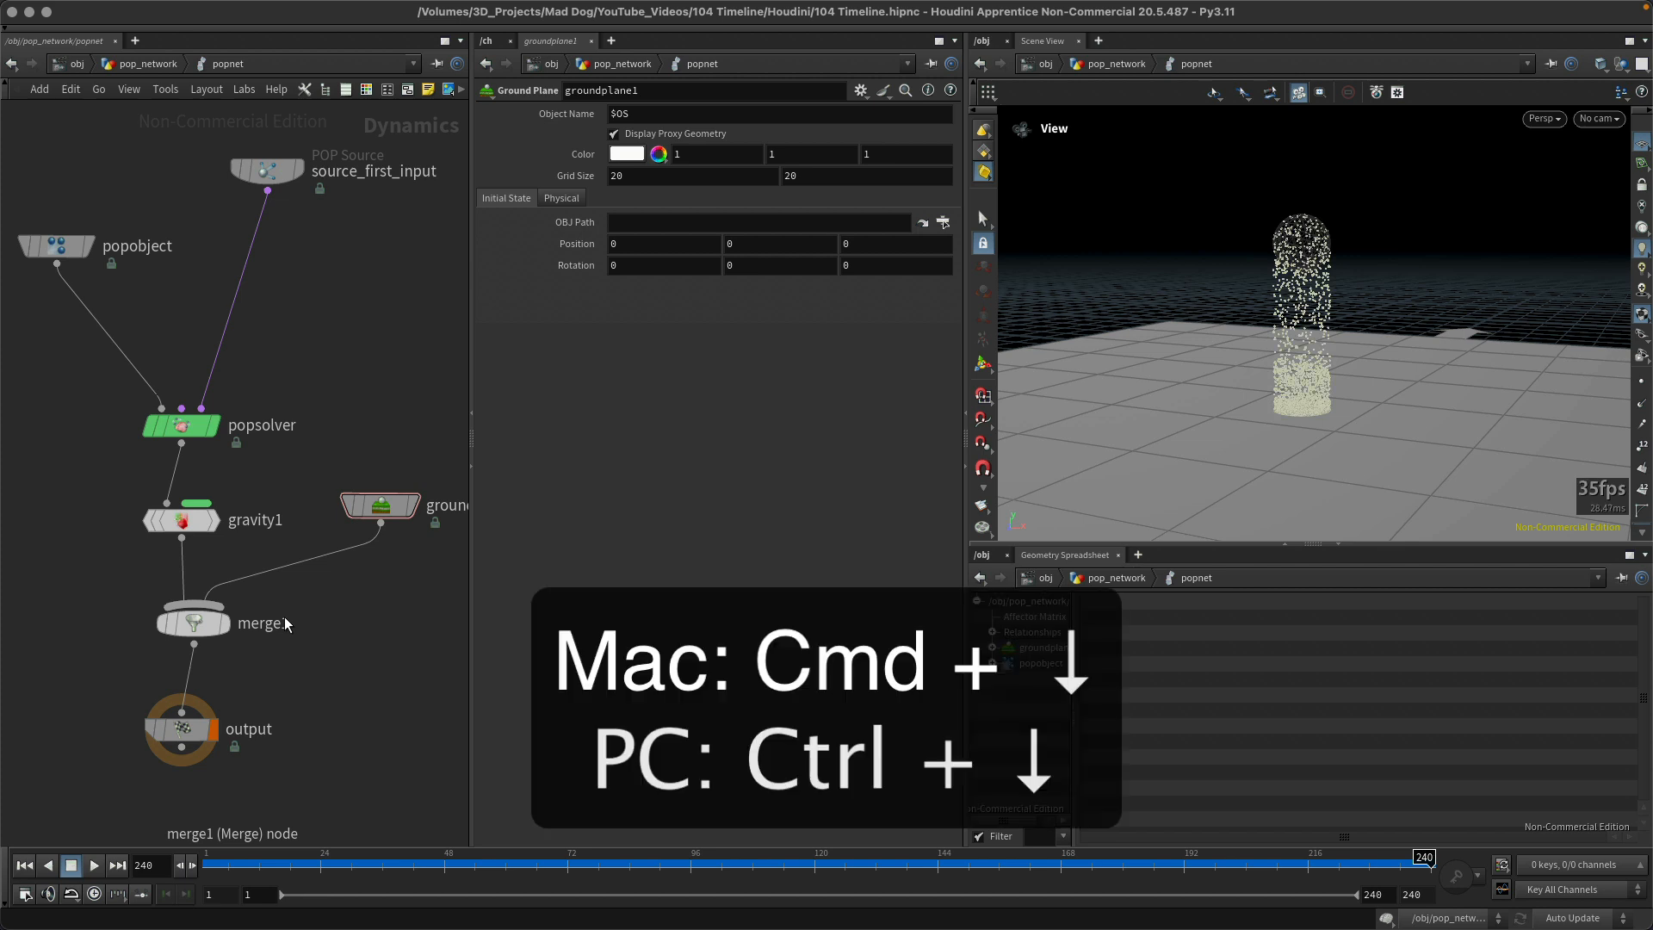
key("Up")
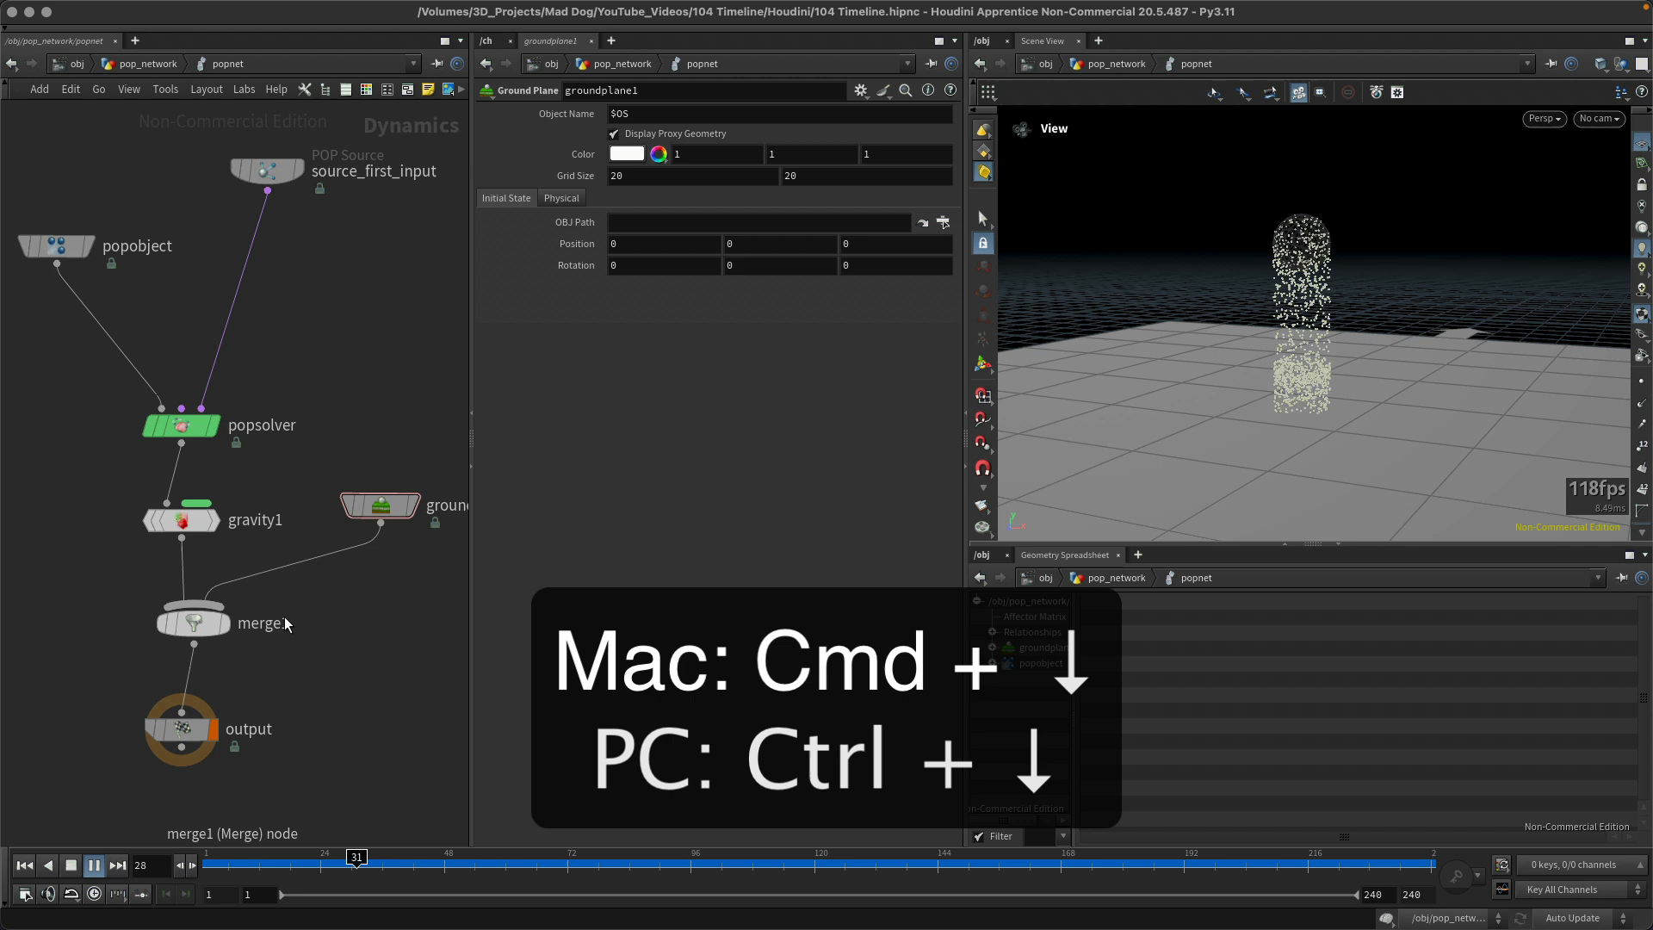
key("Down")
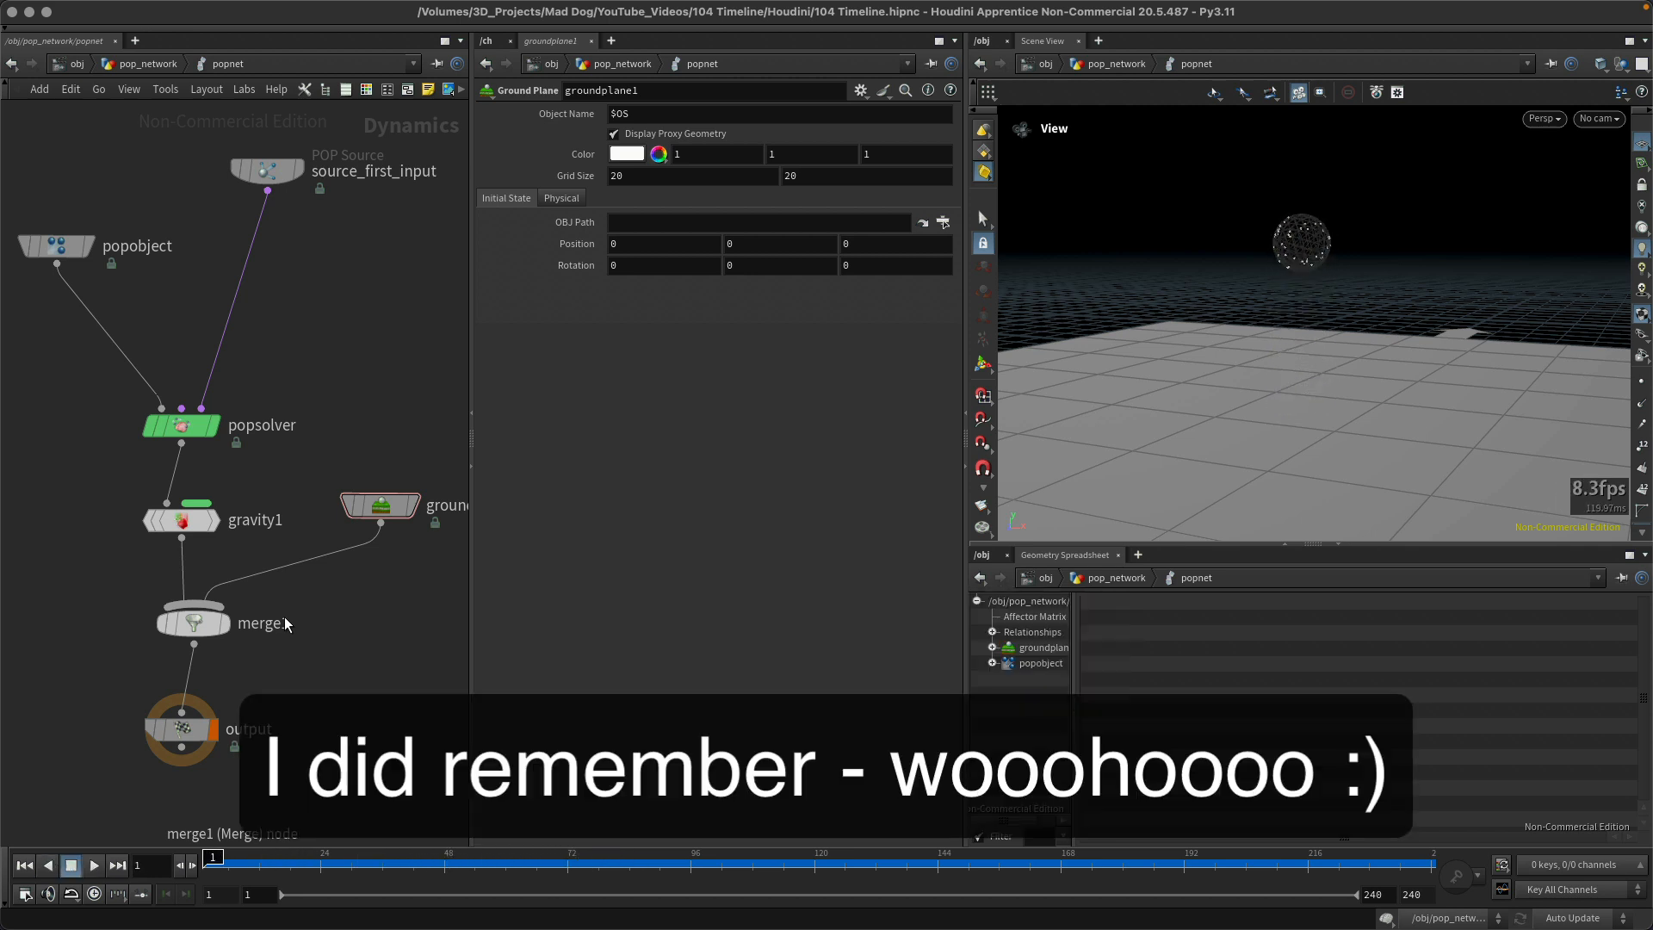
key("Up")
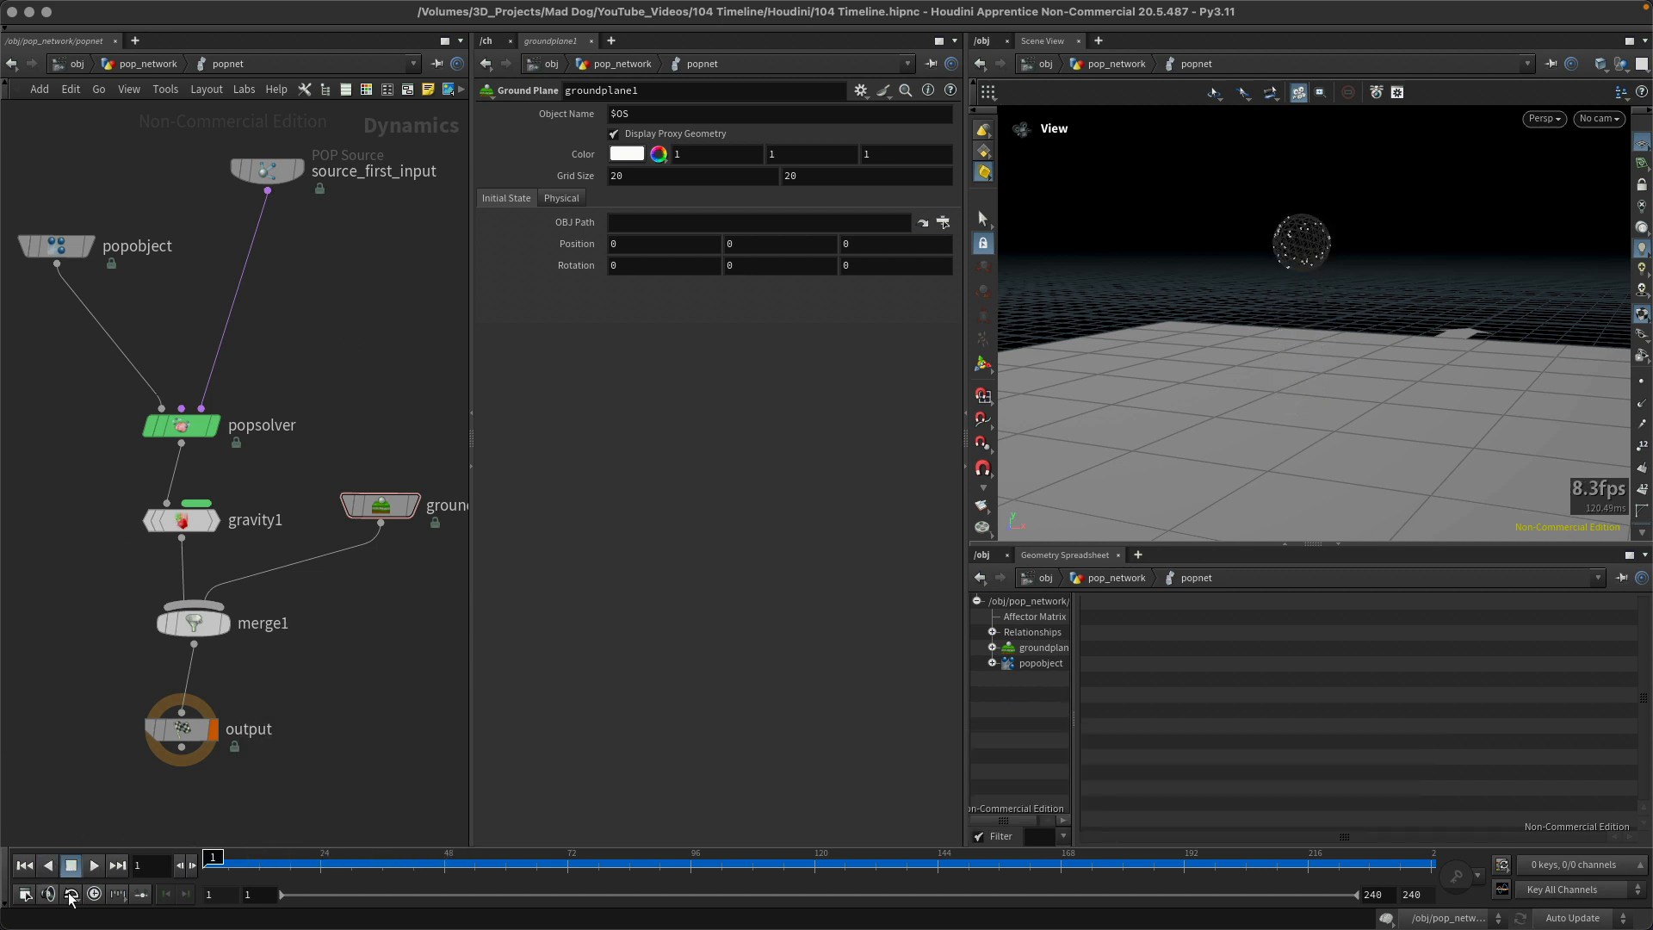
Step: Open the Global Animation Options, examine the FPS, frame range, display and playback settings, and close the window
left_click(25, 896)
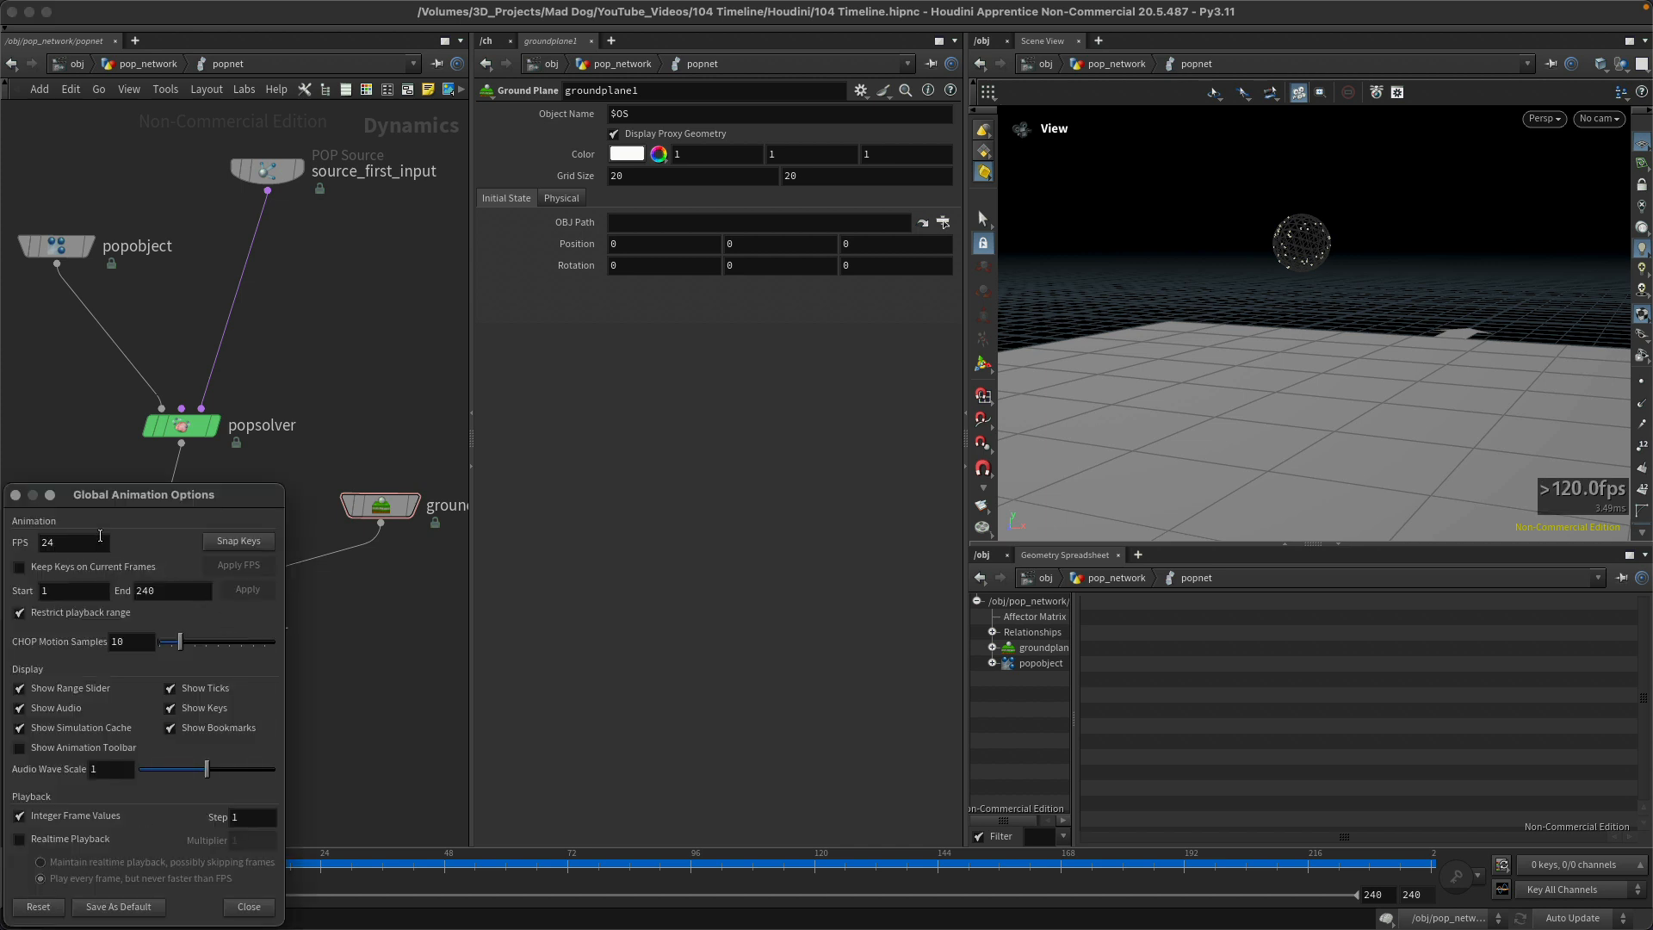
left_click_drag(101, 501, 743, 343)
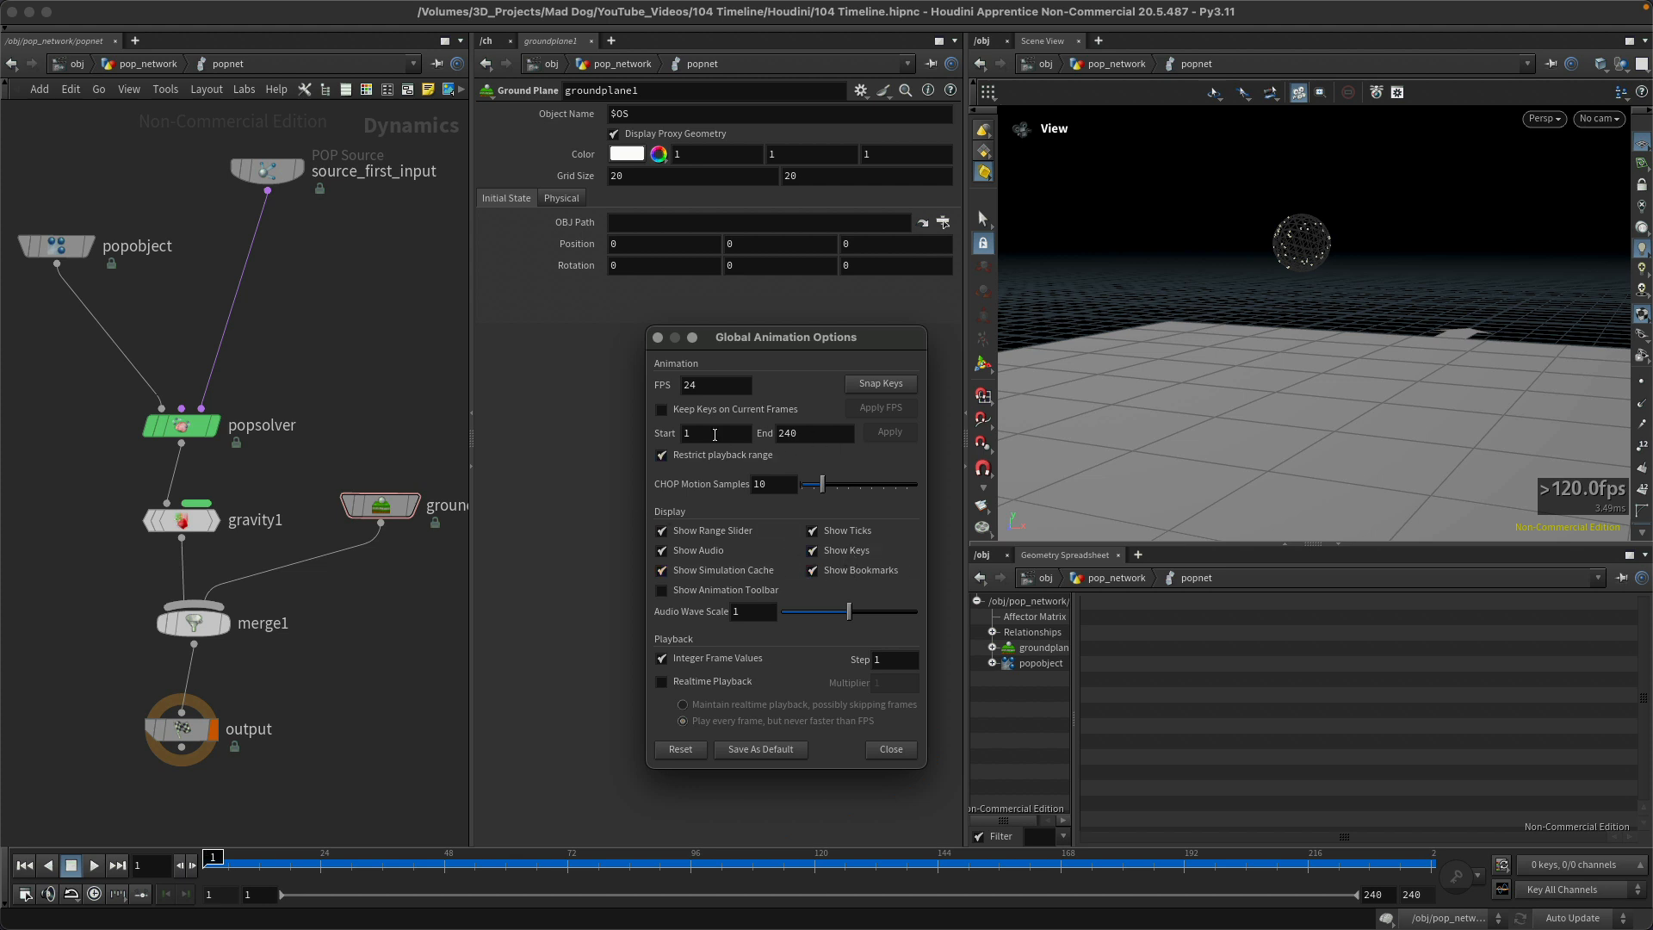
left_click(658, 337)
left_click(26, 897)
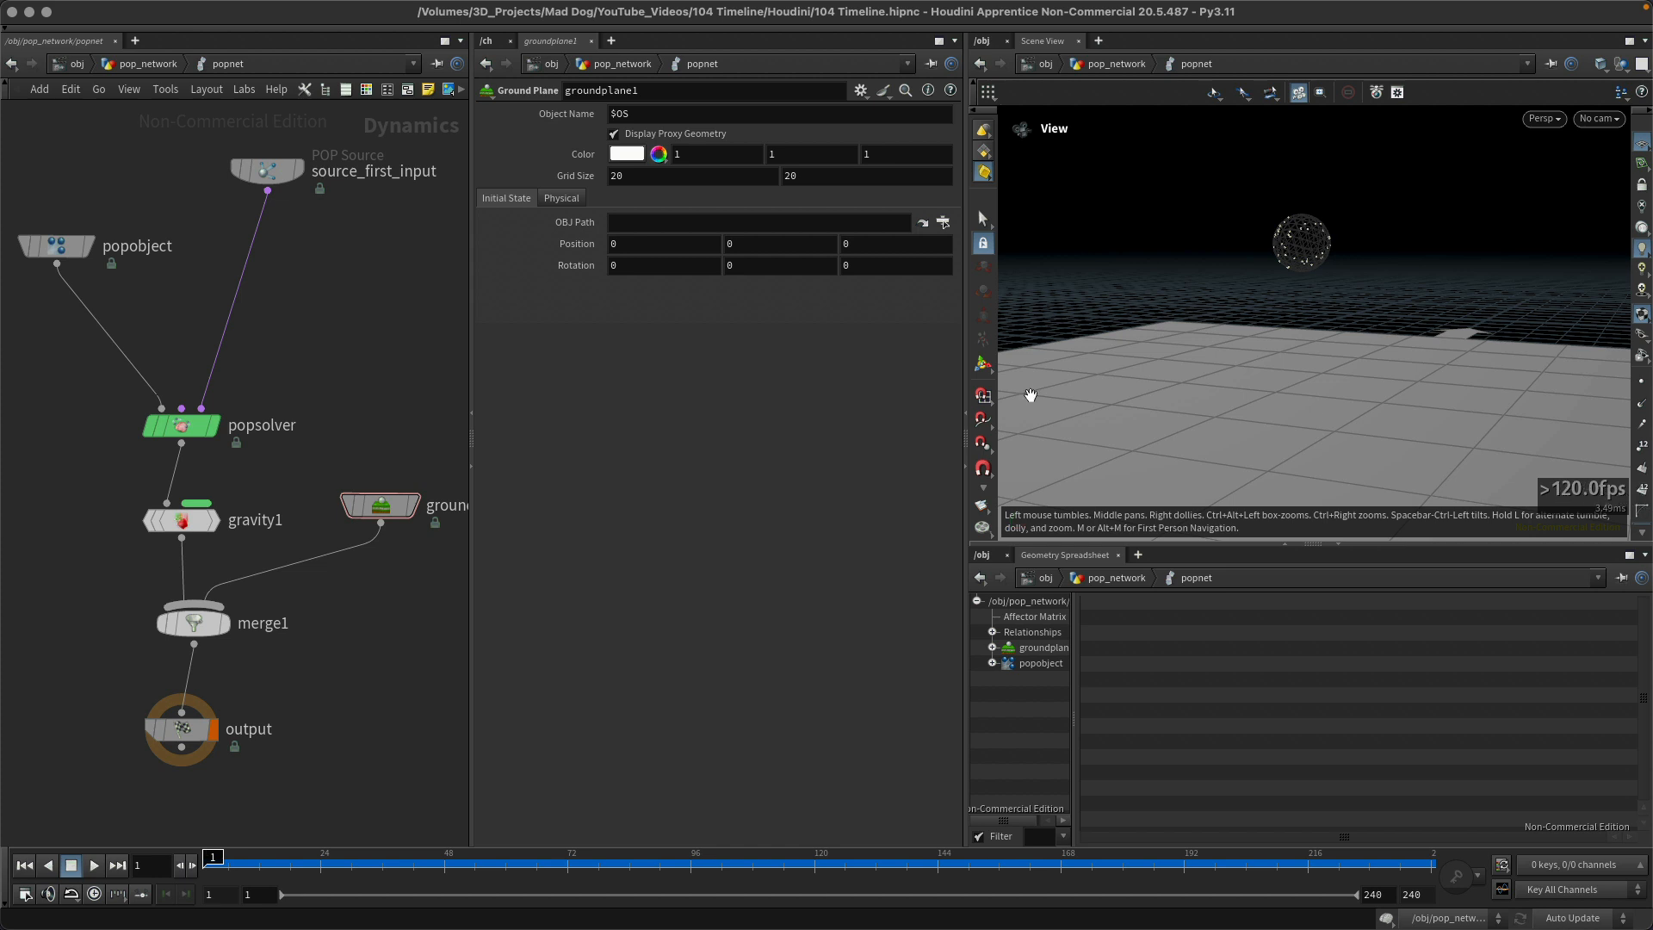
Step: Play the simulation and compare playback speed by turning real-time playback on and off again
key("Up")
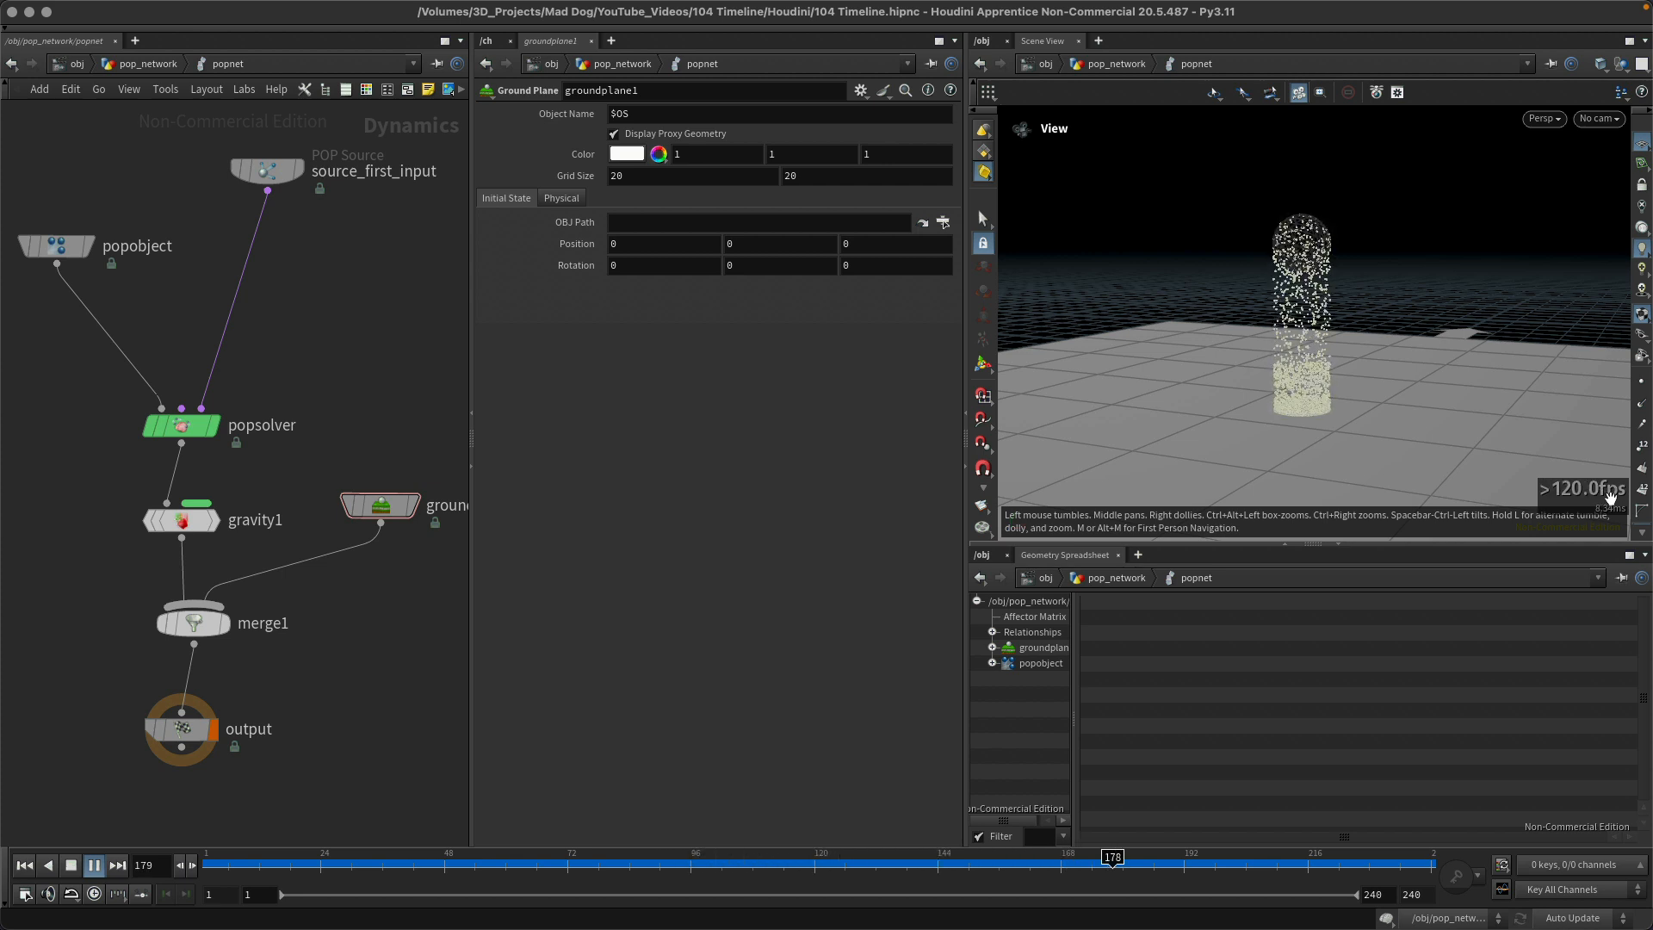
left_click(95, 894)
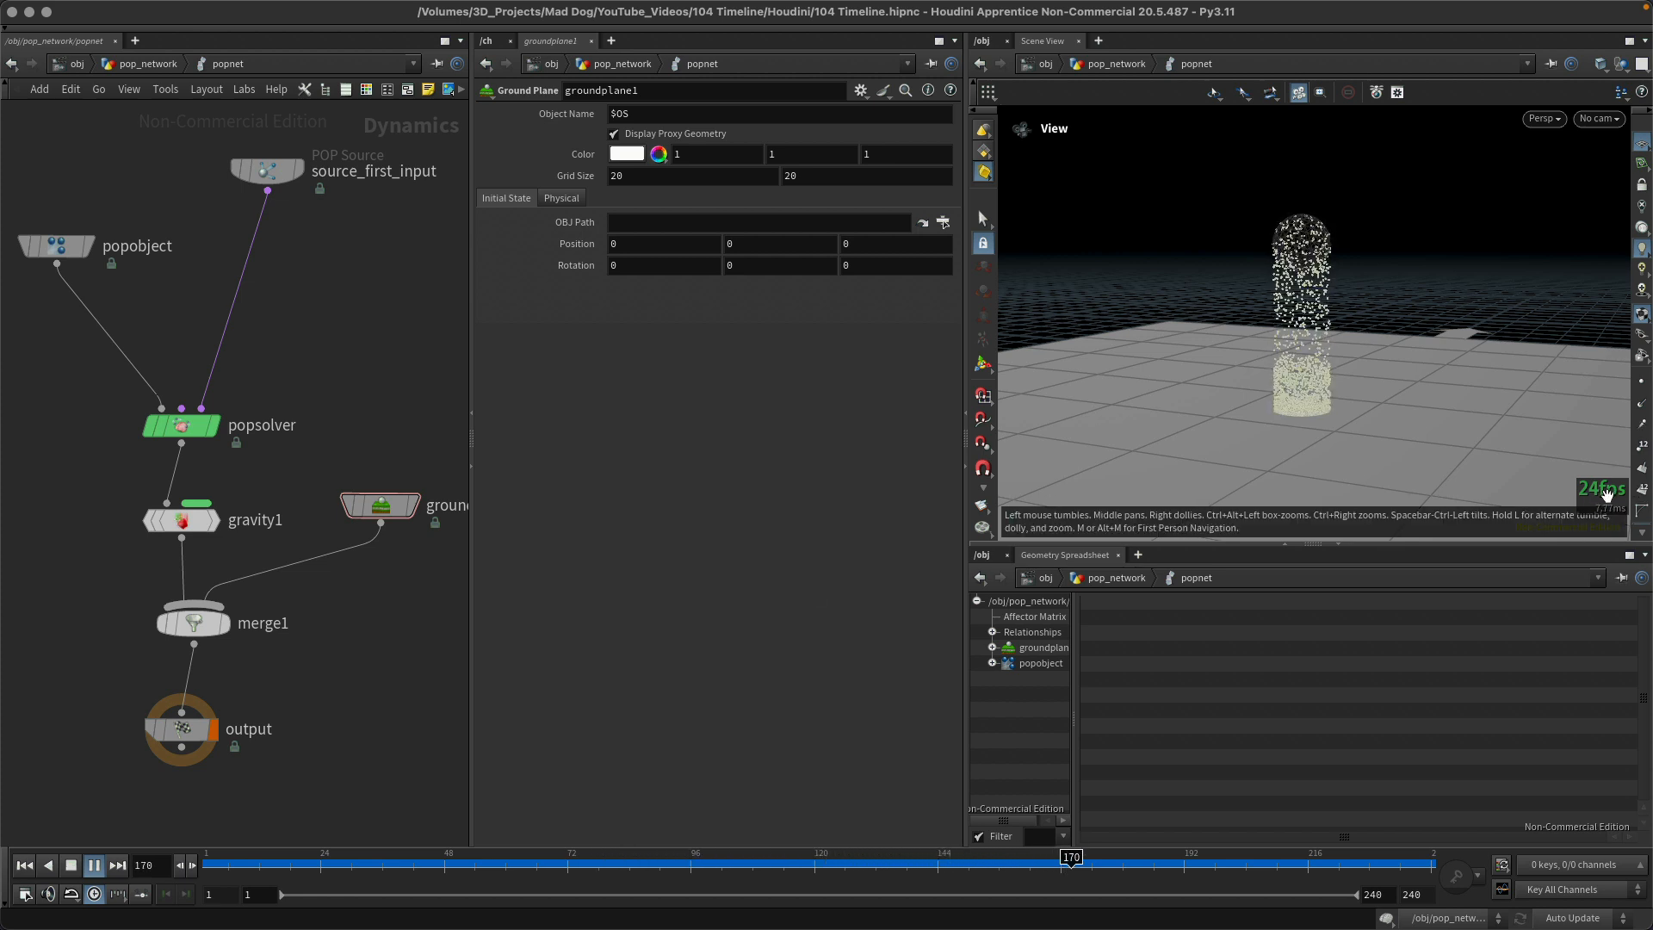
left_click(94, 895)
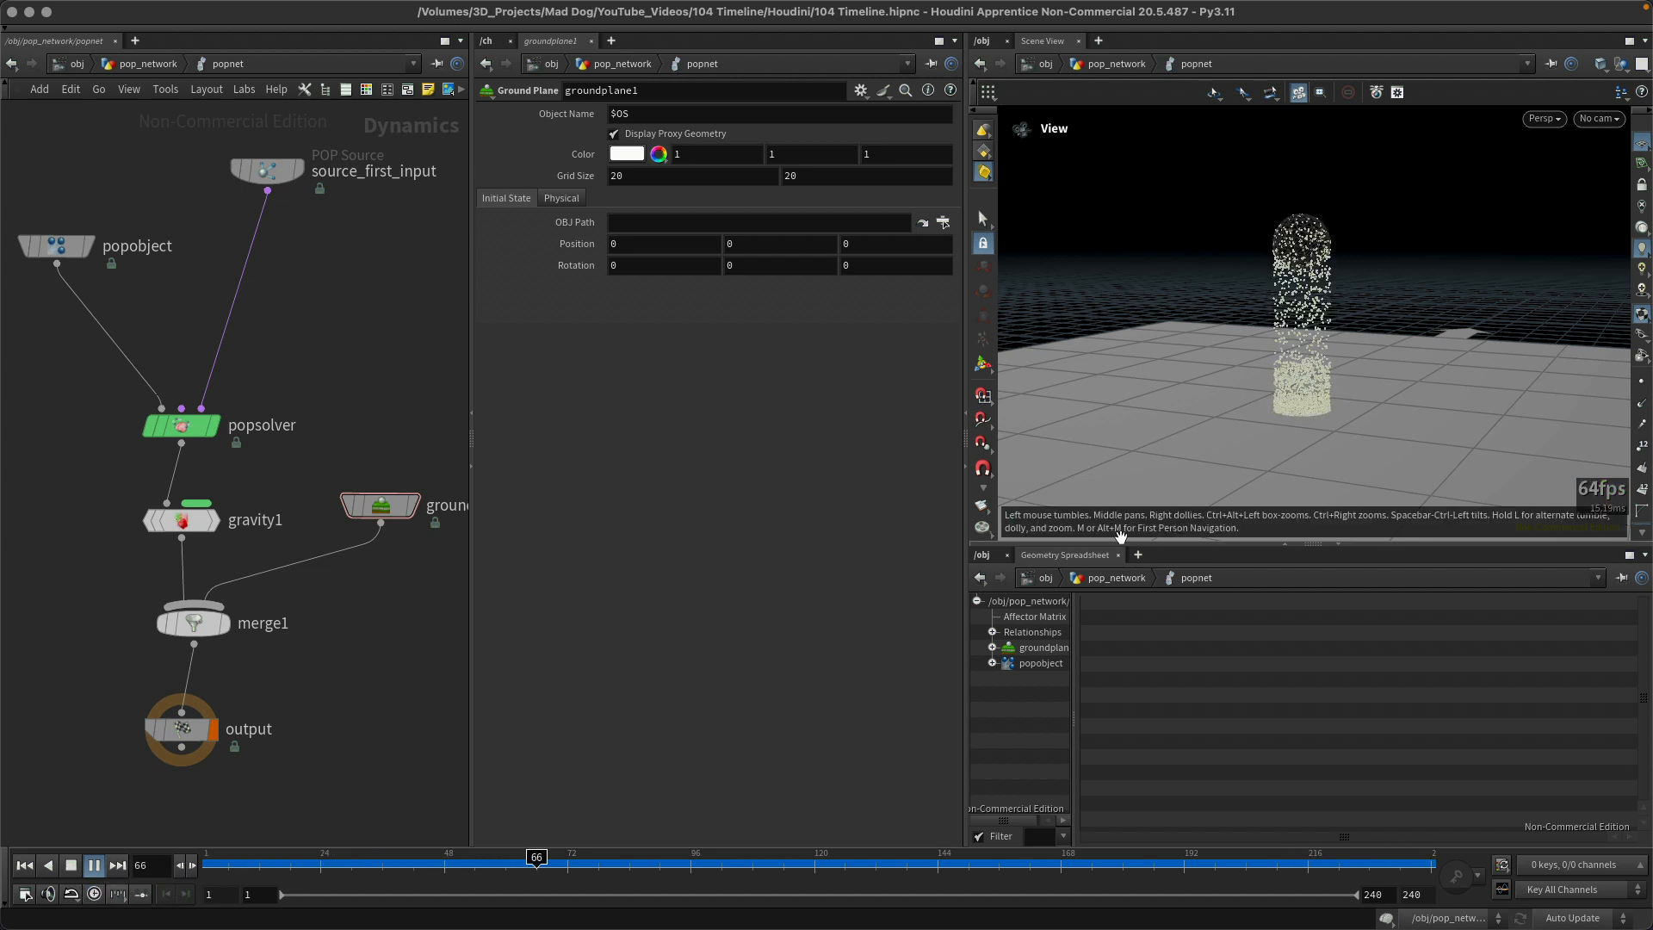
Step: Toggle real-time playback during the running simulation to compare speeds, and return the playhead to frame 1
left_click(94, 893)
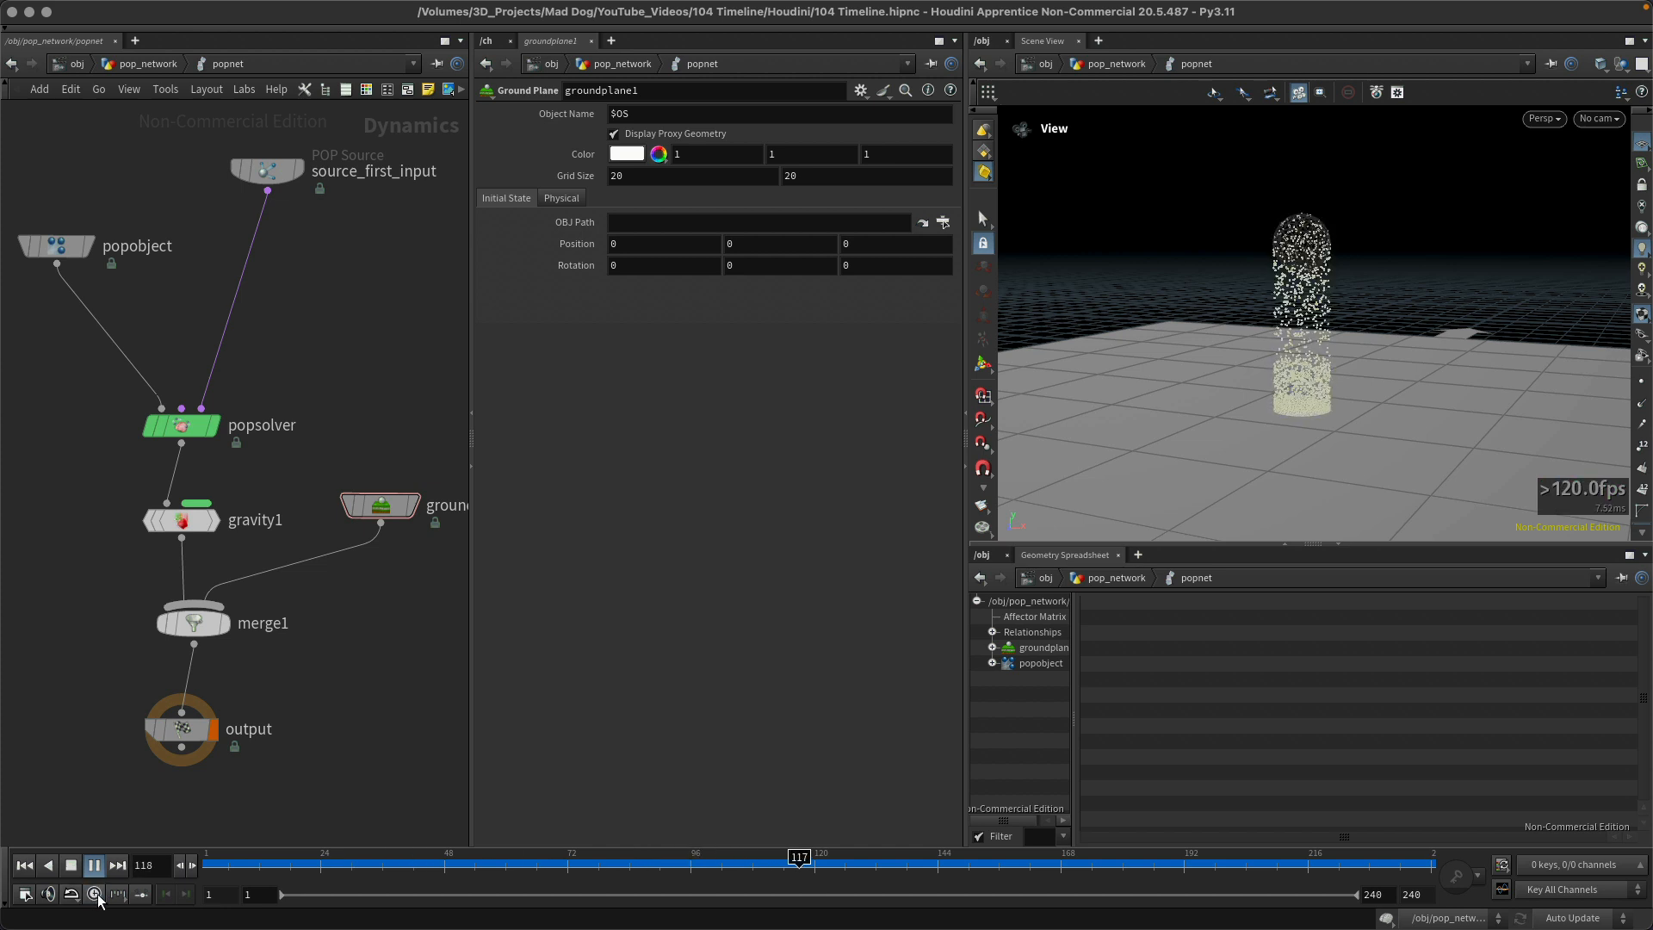
left_click(94, 894)
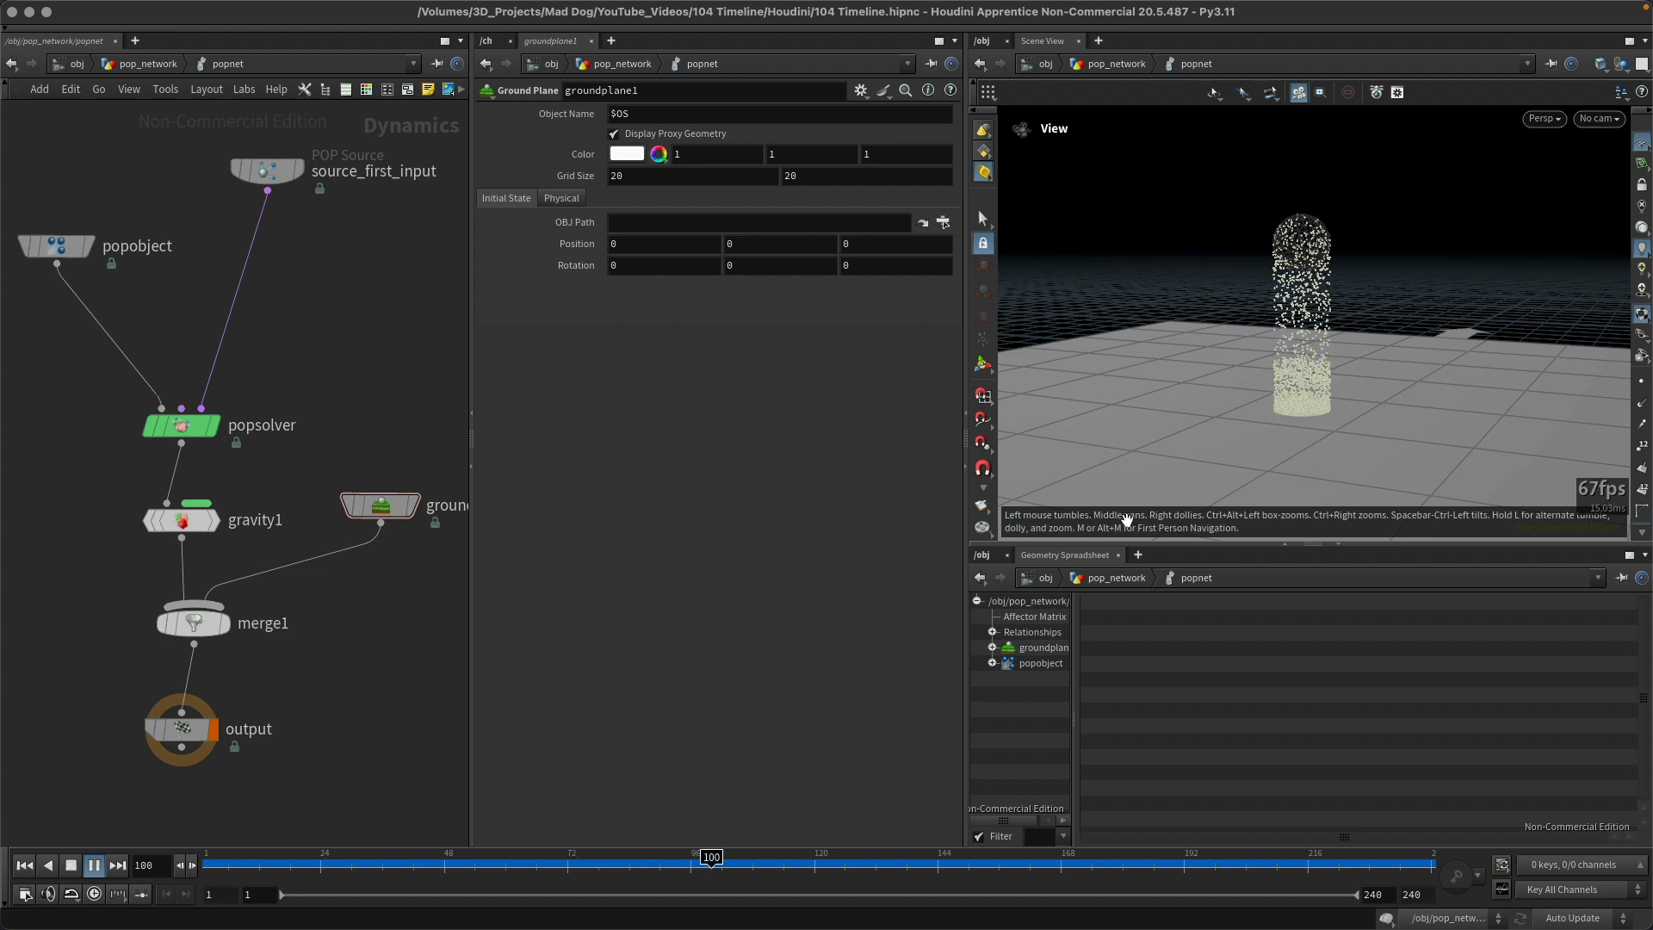
left_click(95, 893)
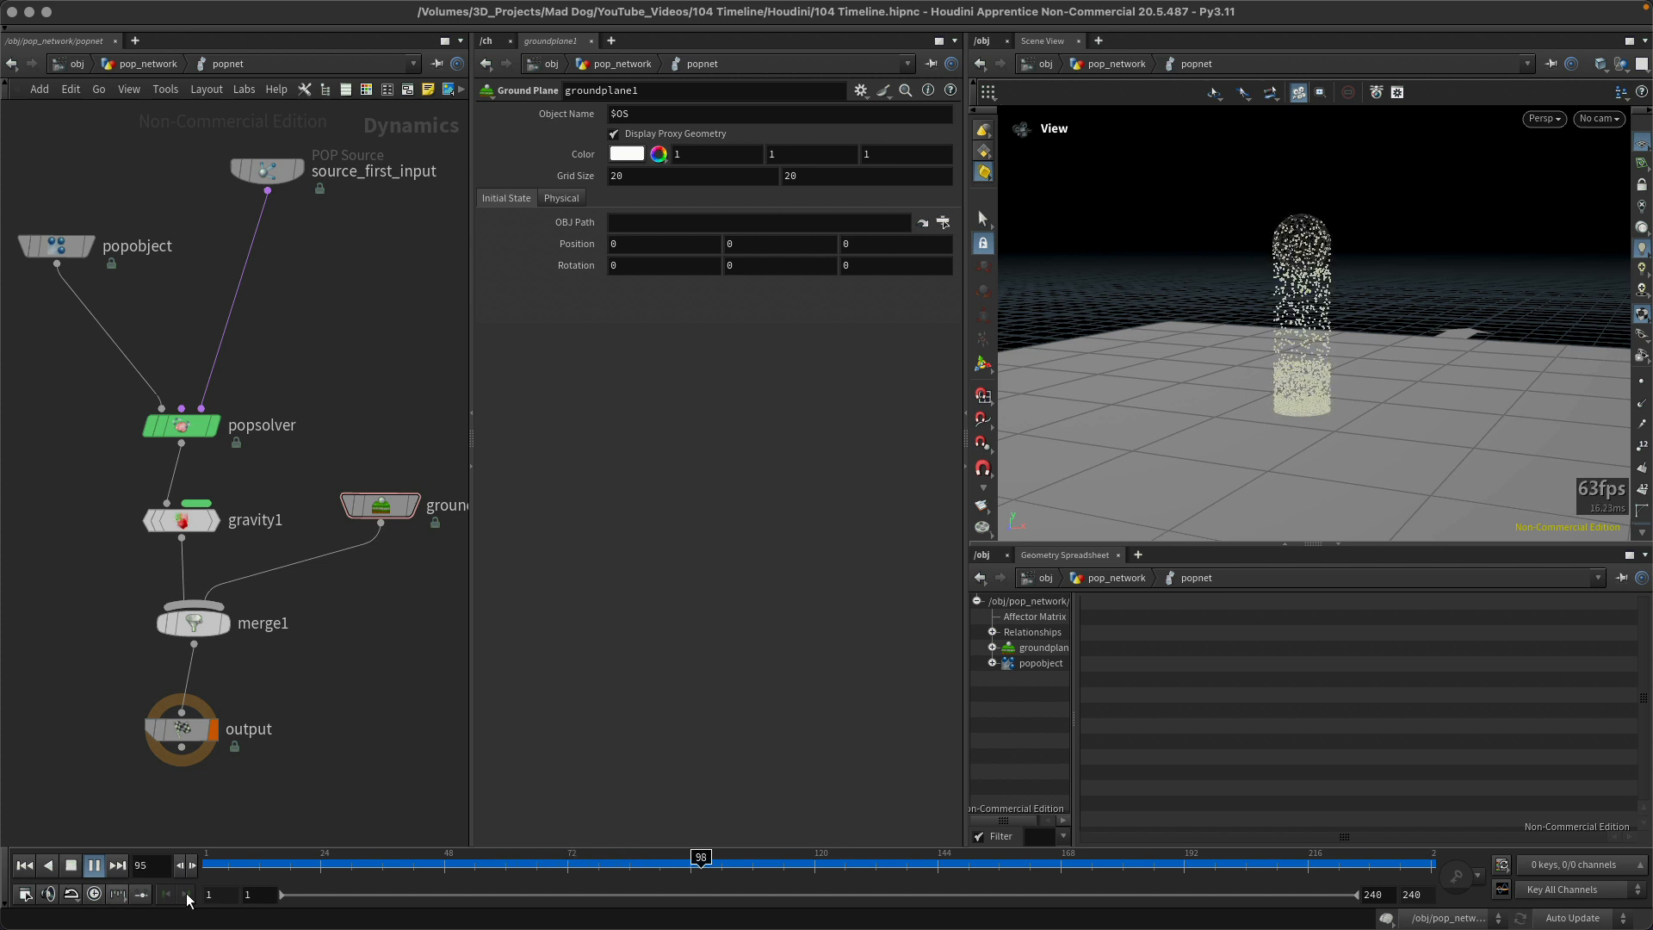
key("ctrl+Up")
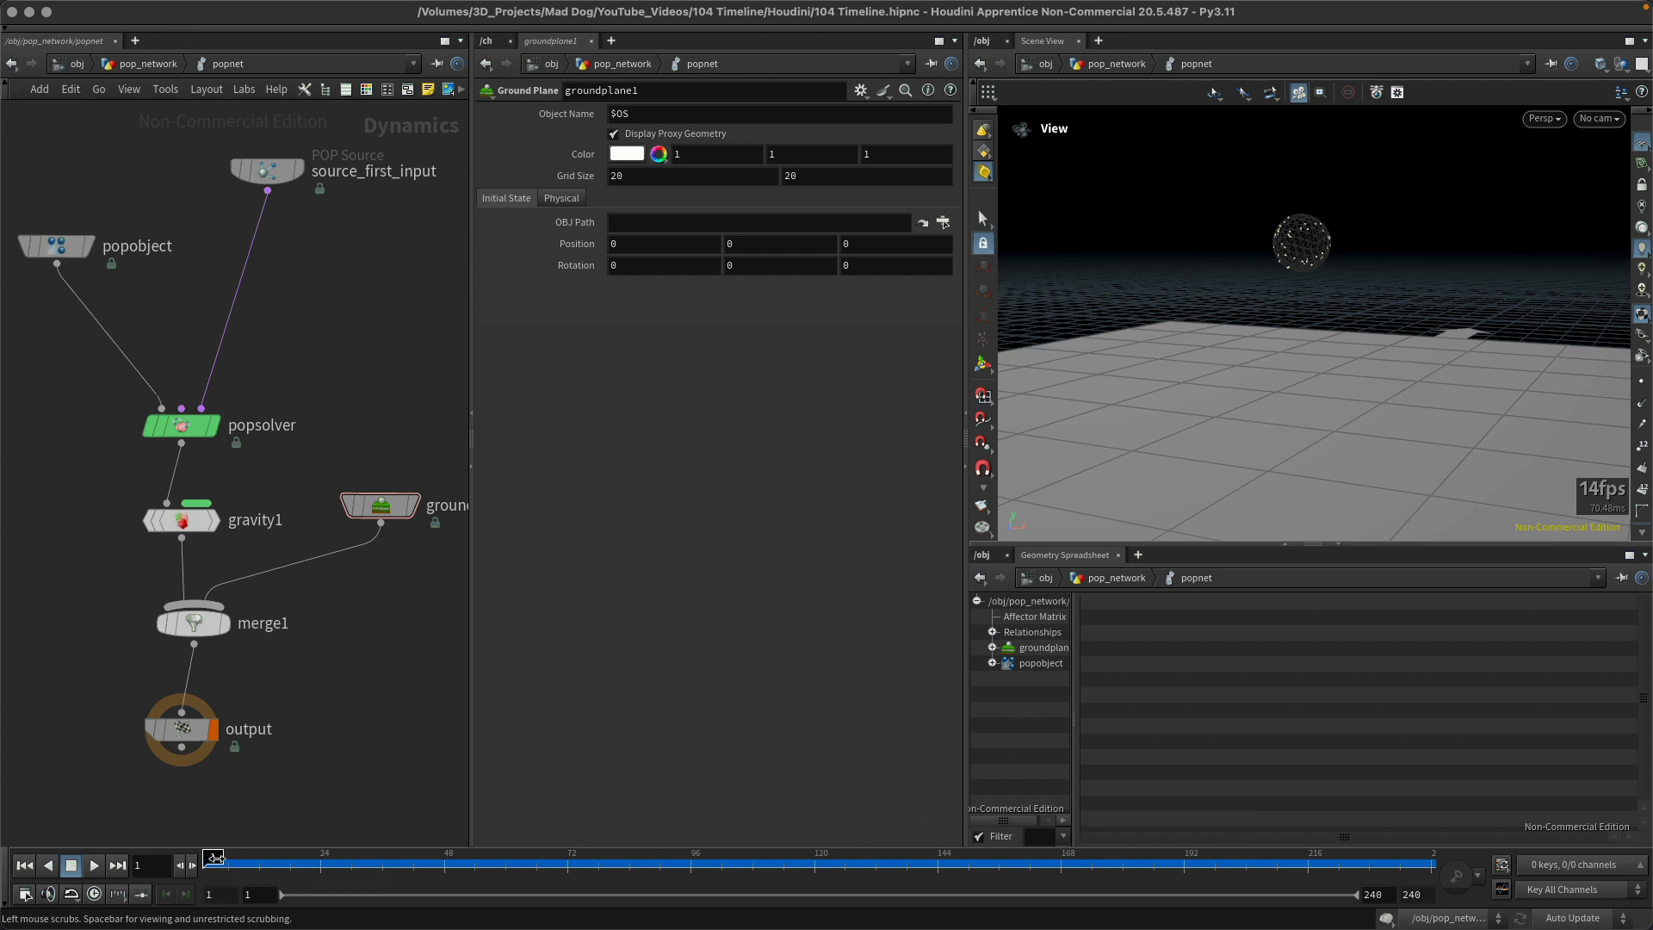
mouse_move(216, 855)
left_mouse_down()
mouse_move(663, 830)
mouse_move(1328, 840)
mouse_move(331, 819)
mouse_move(1076, 835)
mouse_move(373, 840)
mouse_move(974, 839)
mouse_move(1031, 855)
mouse_move(203, 876)
left_mouse_up()
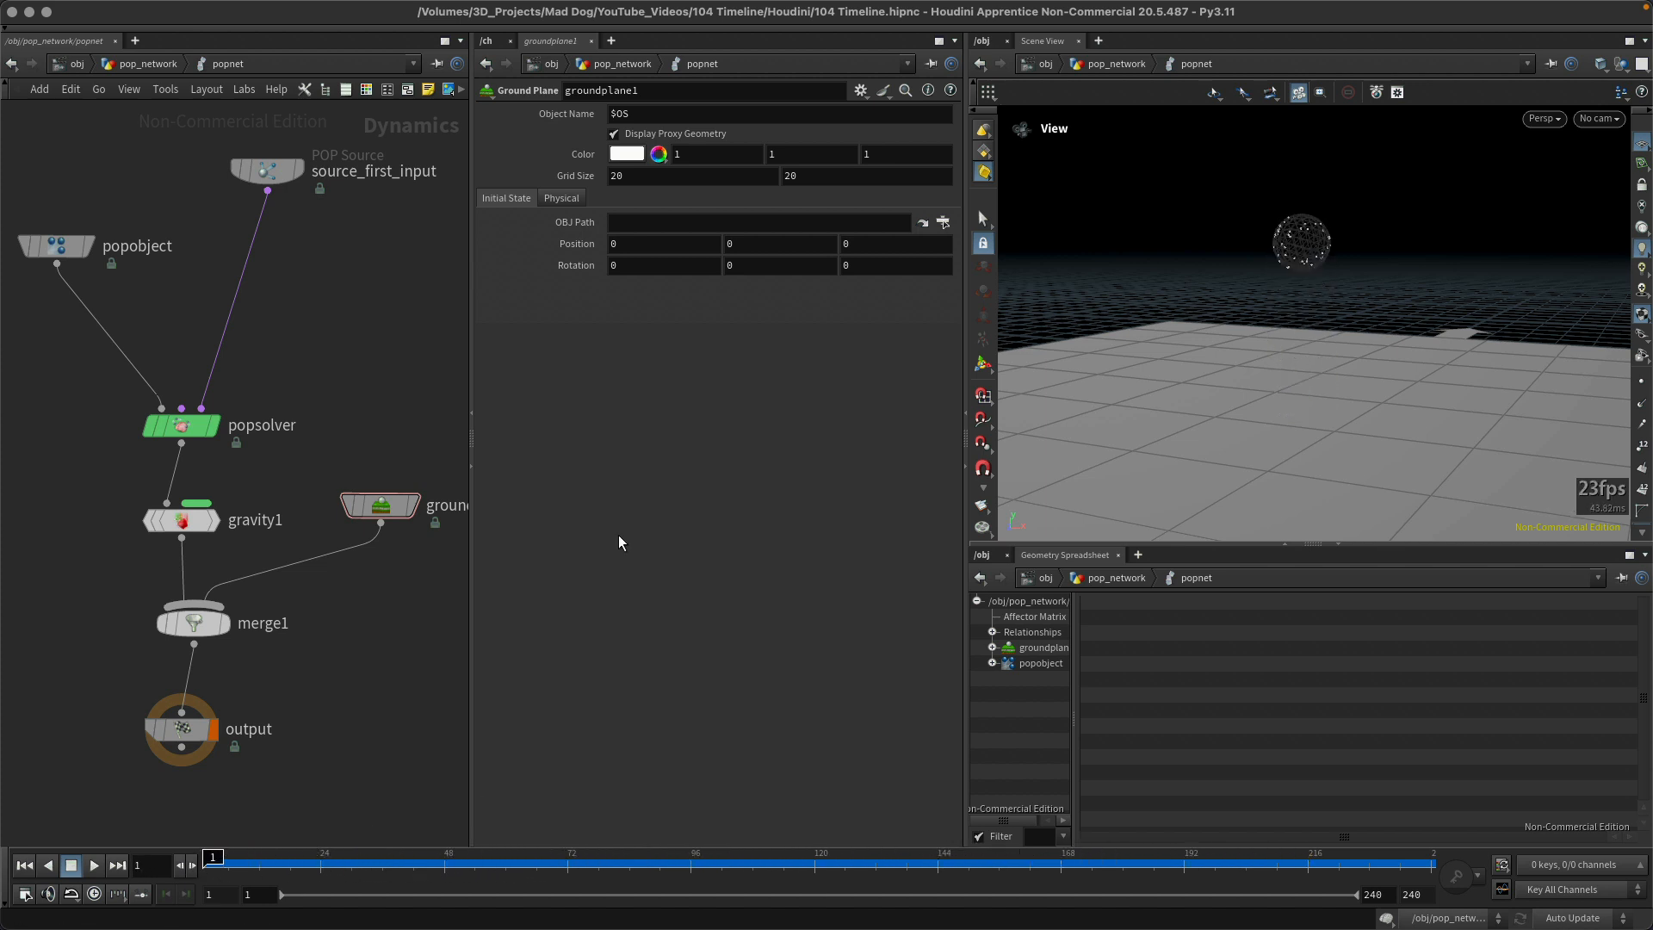
Step: Set the constant birth rate of the source_first_input POP Source to 2000
mouse_move(385, 513)
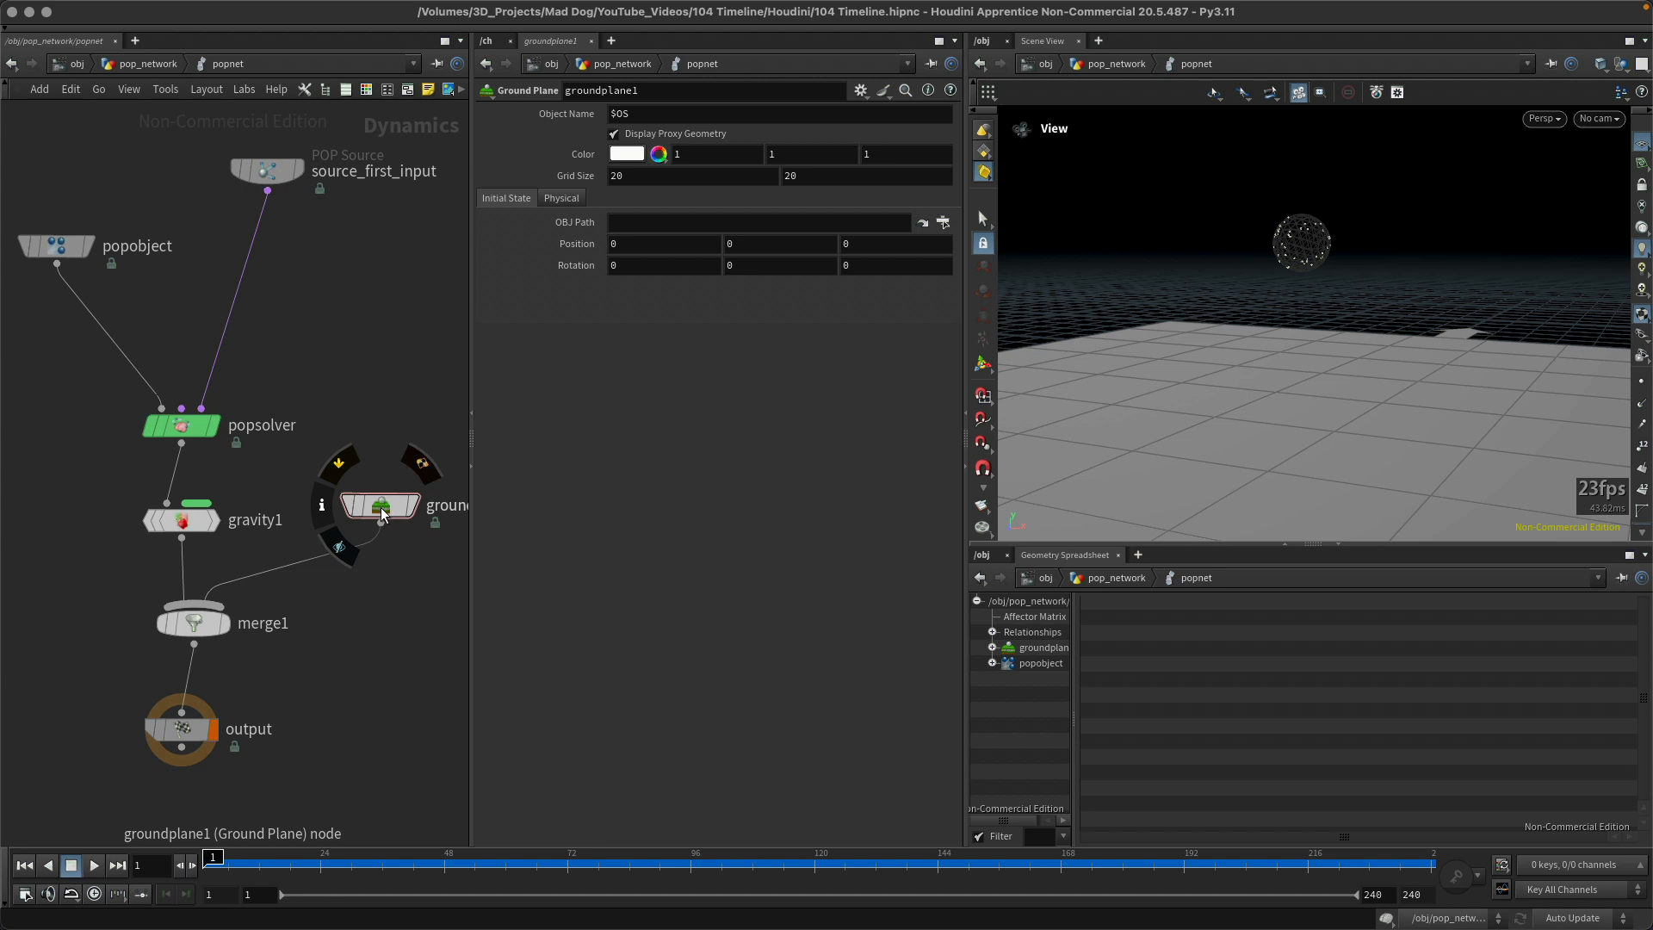
left_click(266, 168)
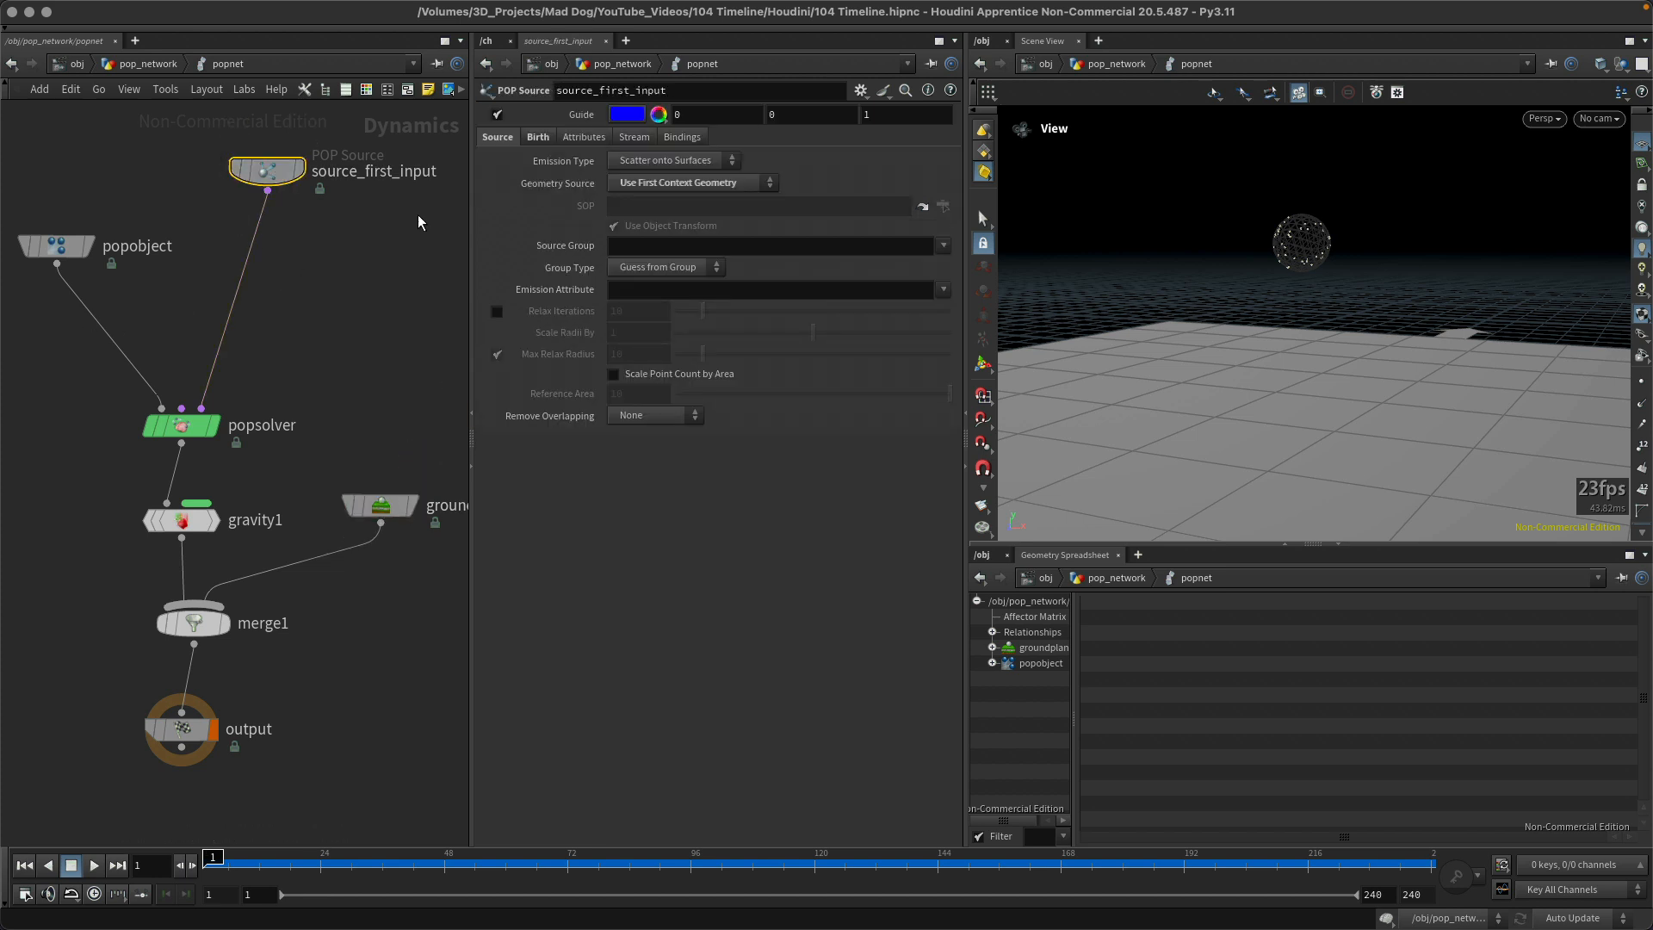
left_click(537, 137)
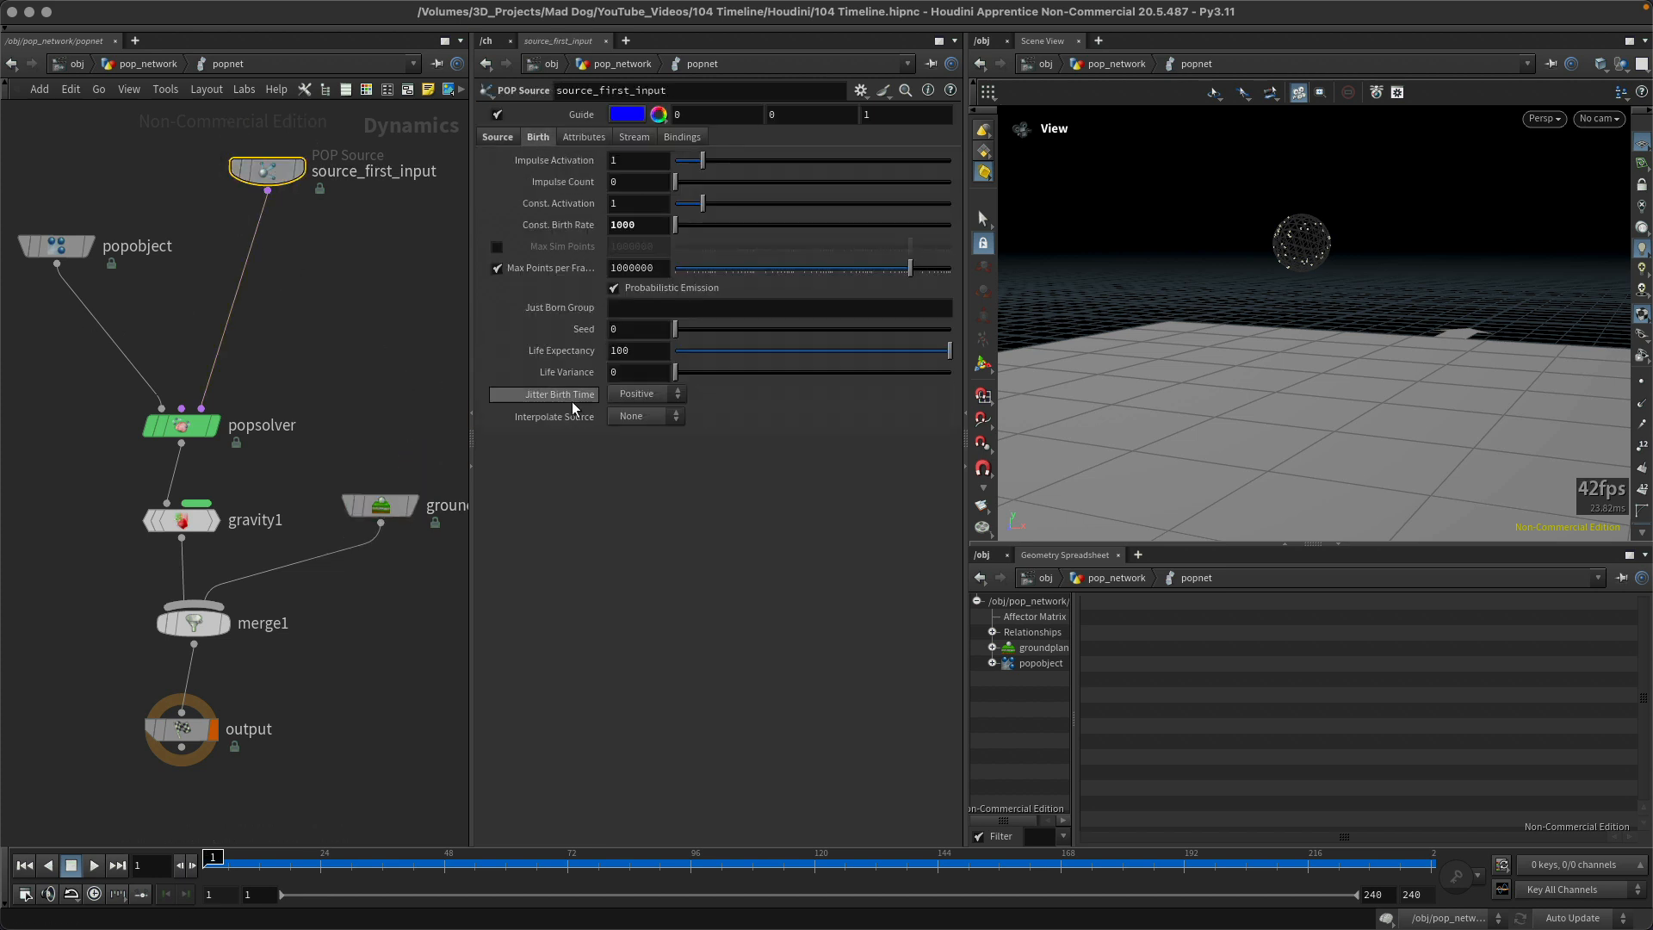
double_click(650, 223)
type("2")
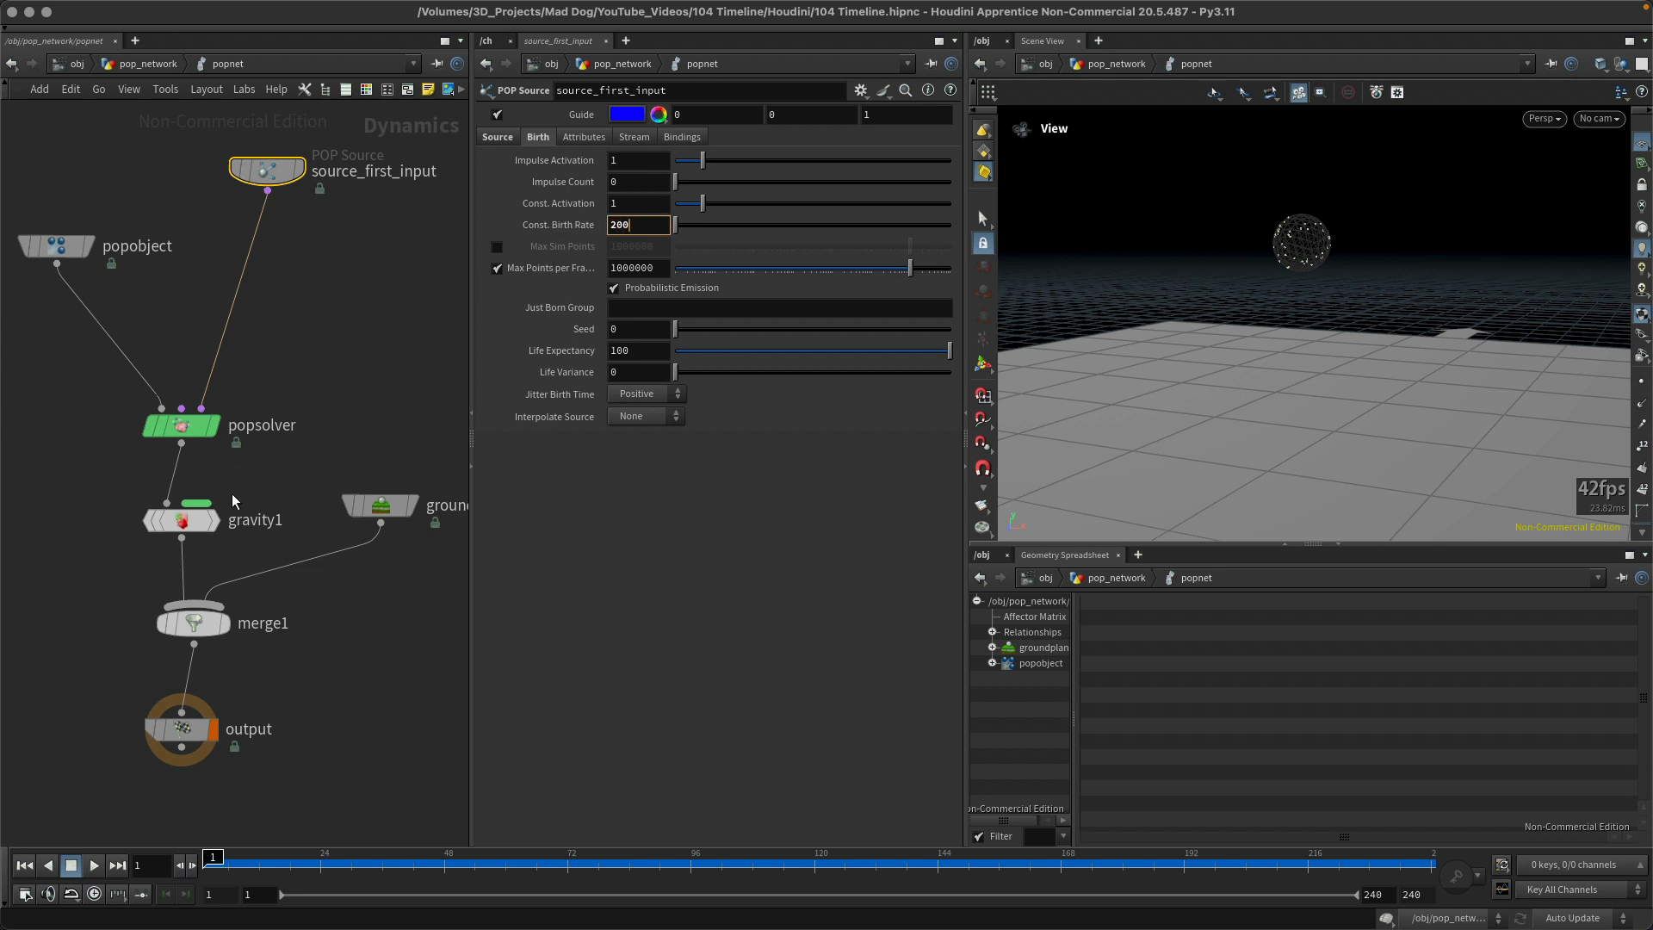
key("Return")
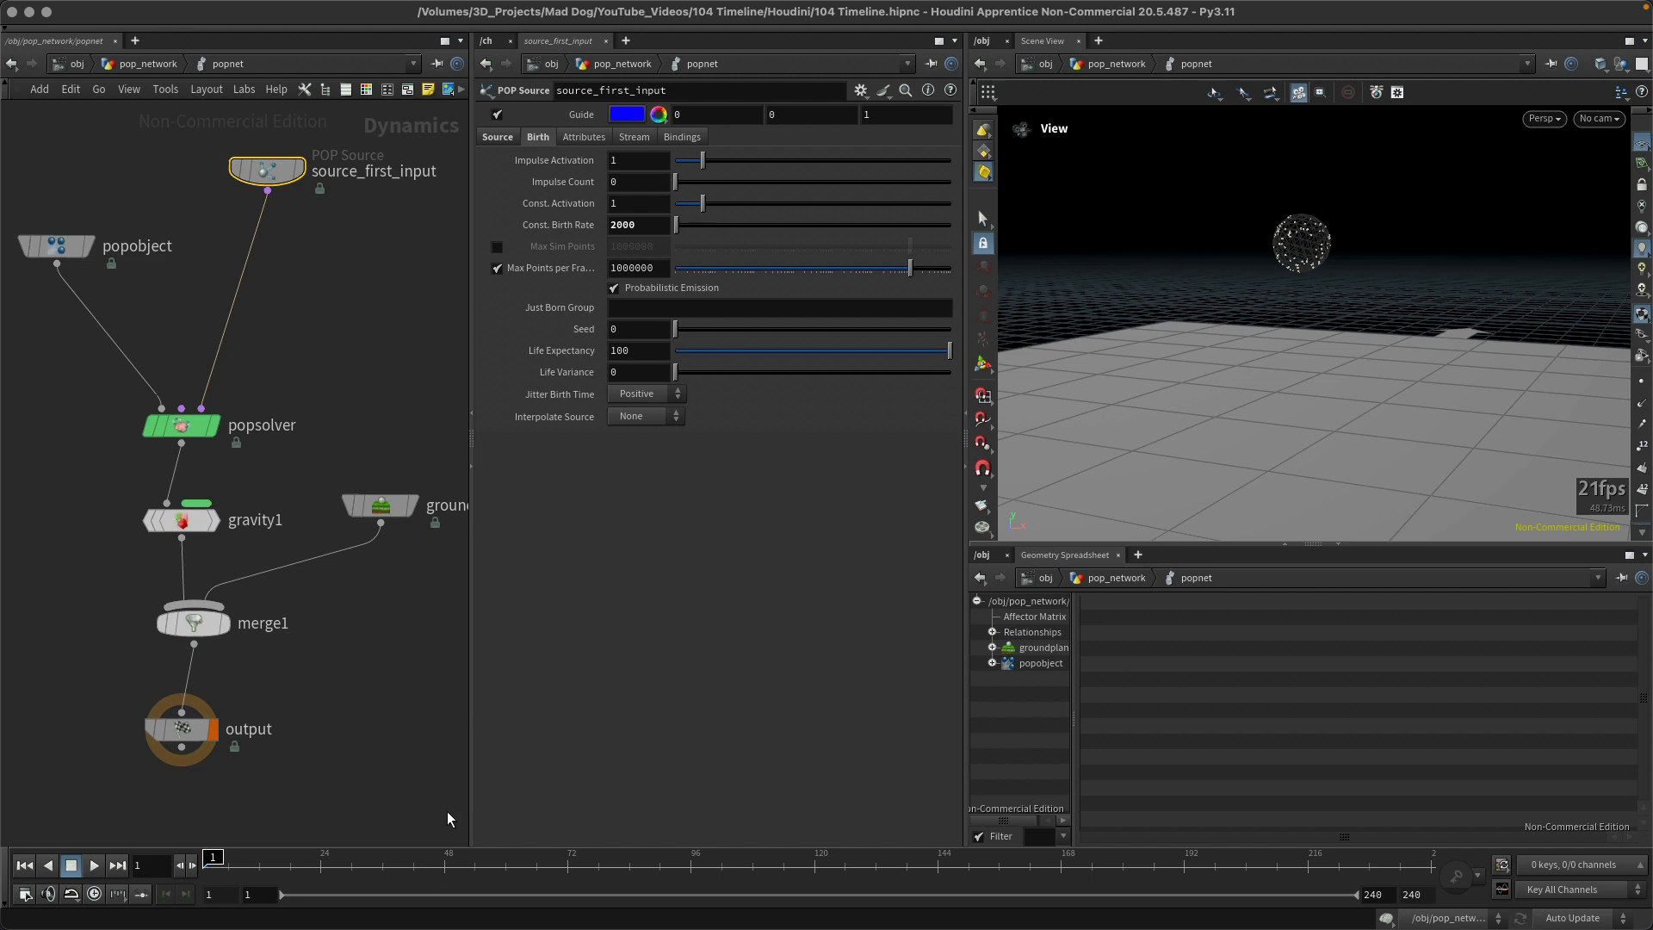
Step: Play the simulation to cache it, return to the first frame, and scrub the timeline to frame 133
key("Up")
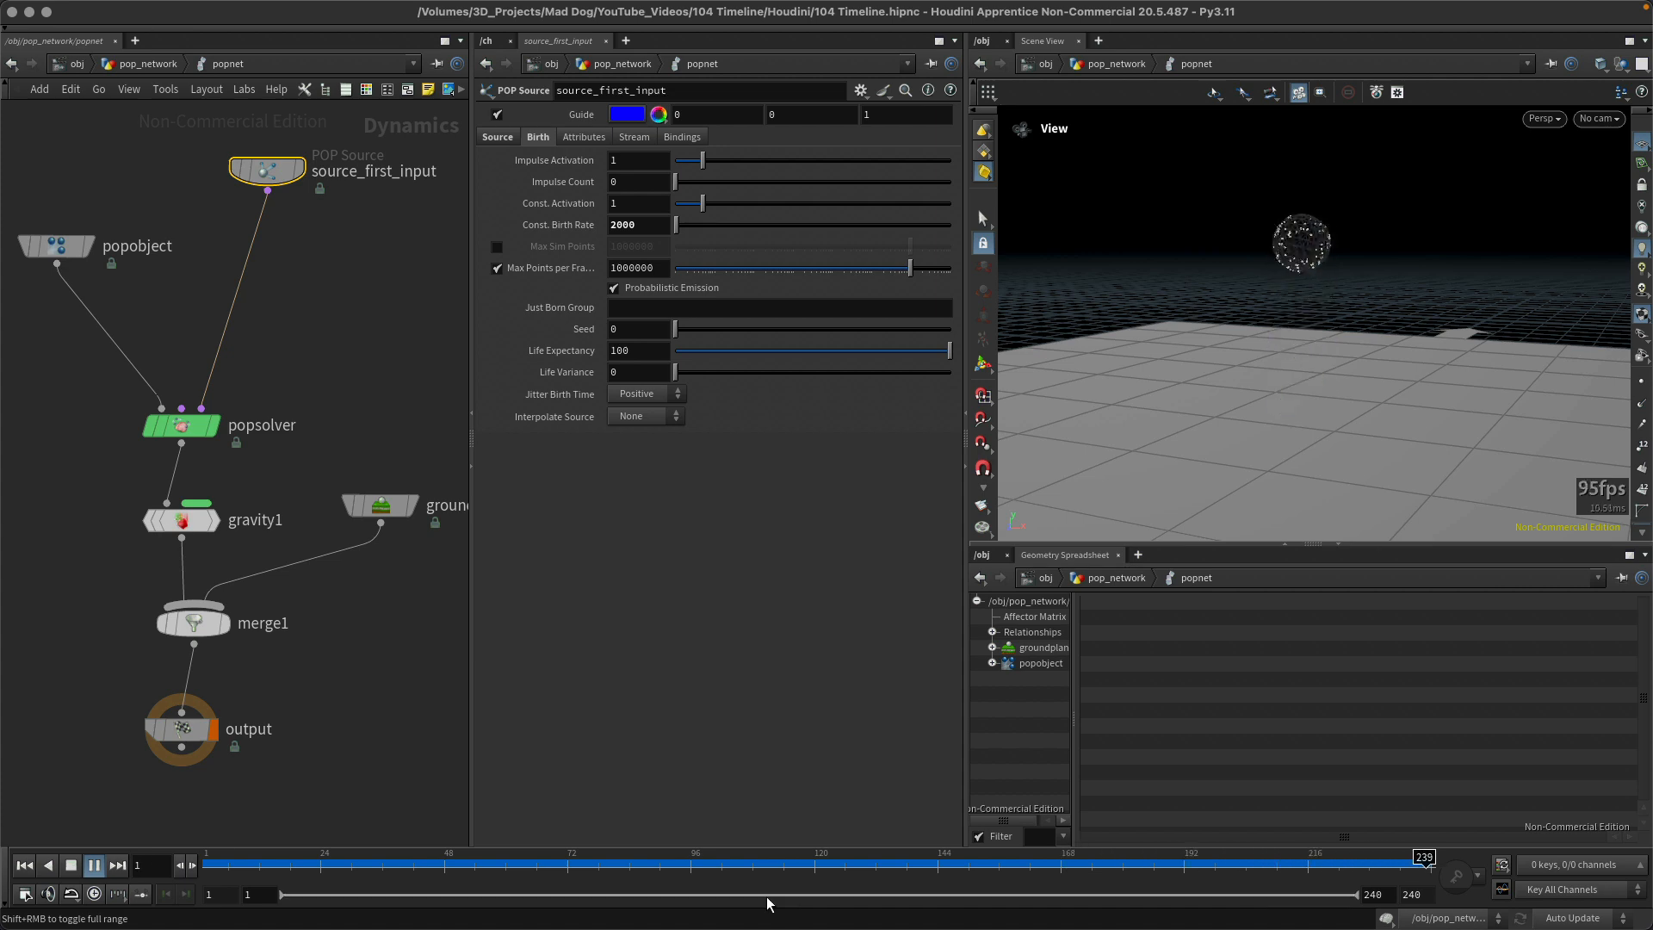
key("ctrl+Up")
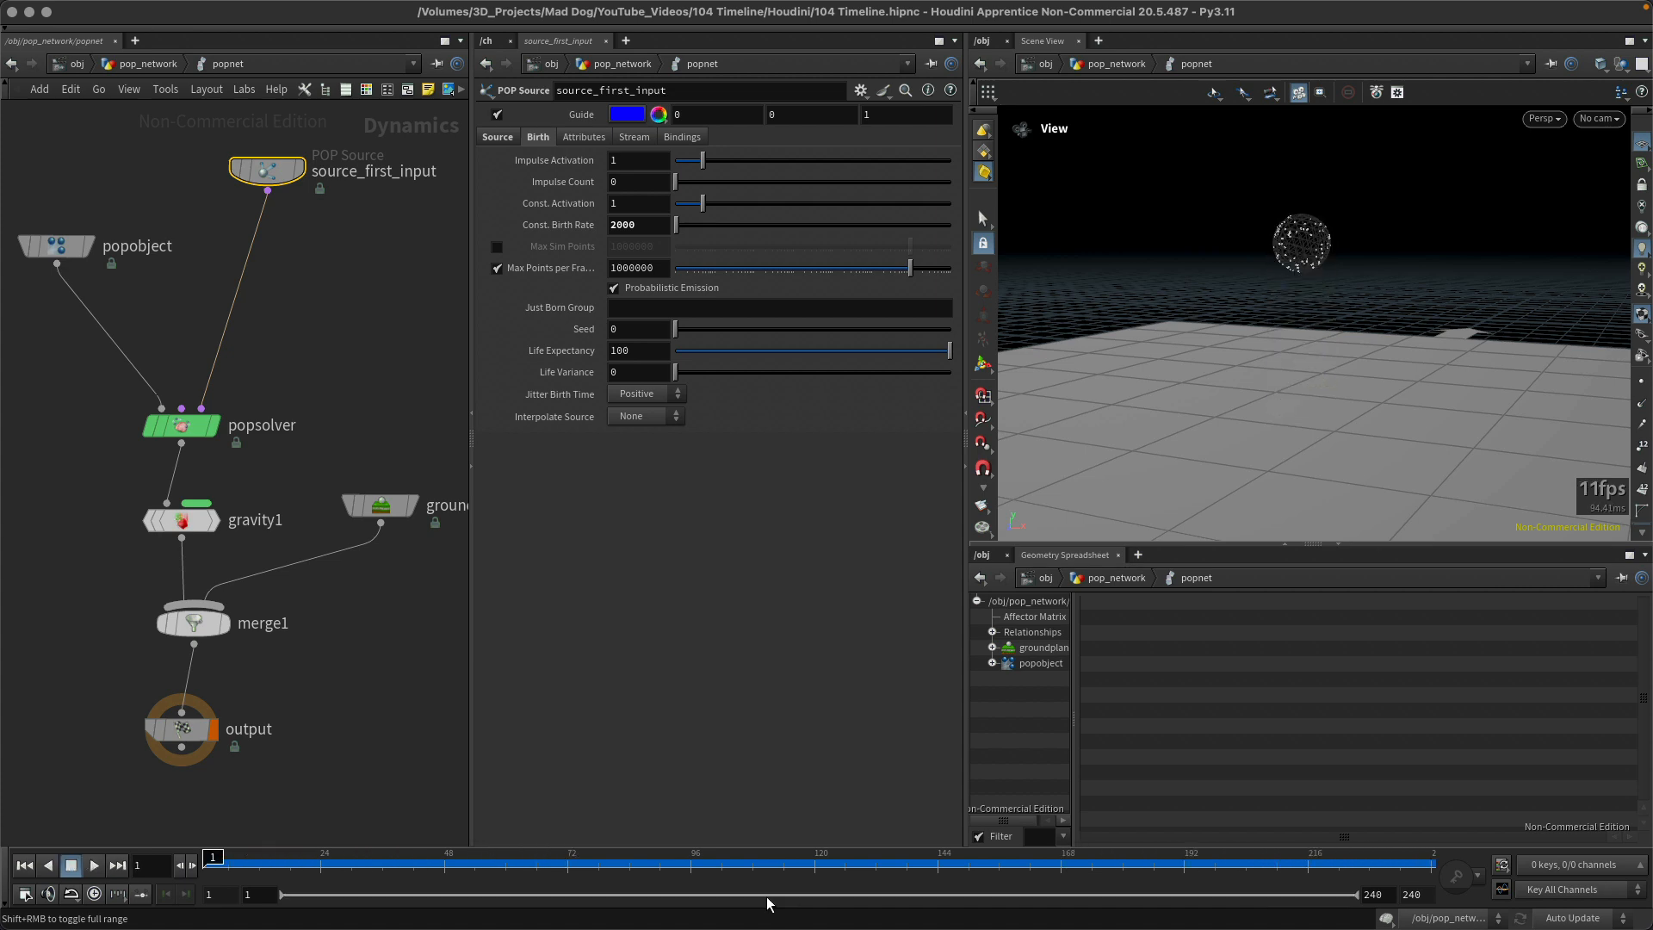
left_click_drag(667, 858, 880, 854)
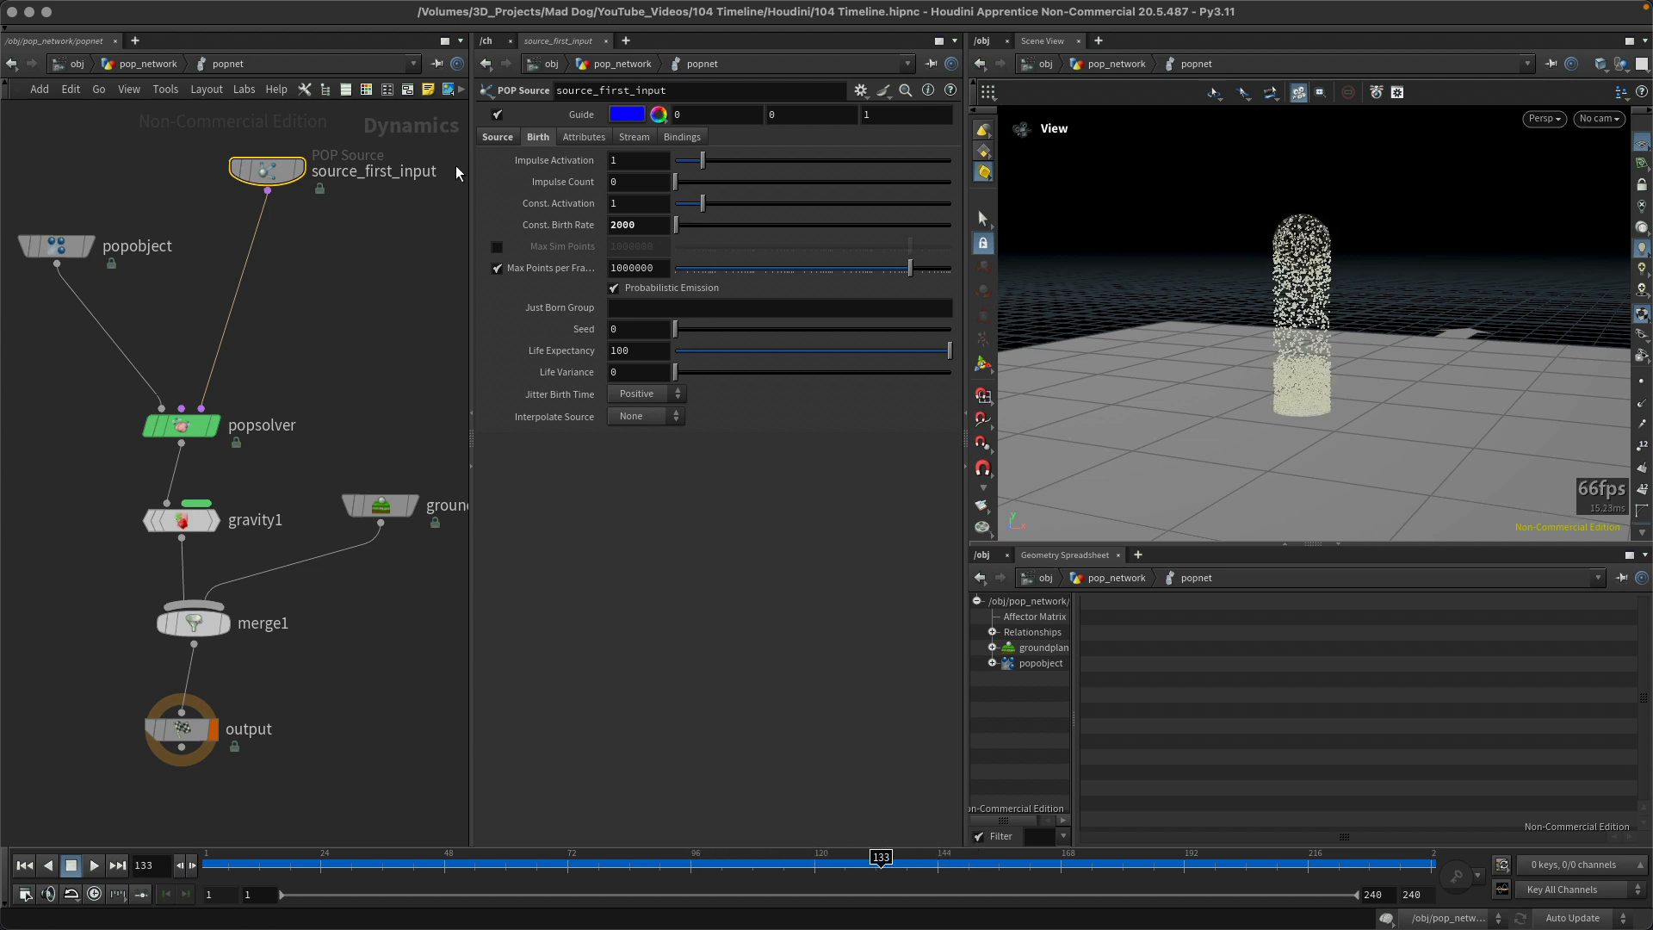
Step: Set the POP Source's constant birth rate to 4000 while the playhead stays at frame 133
left_click(646, 224)
type("40")
key("Return")
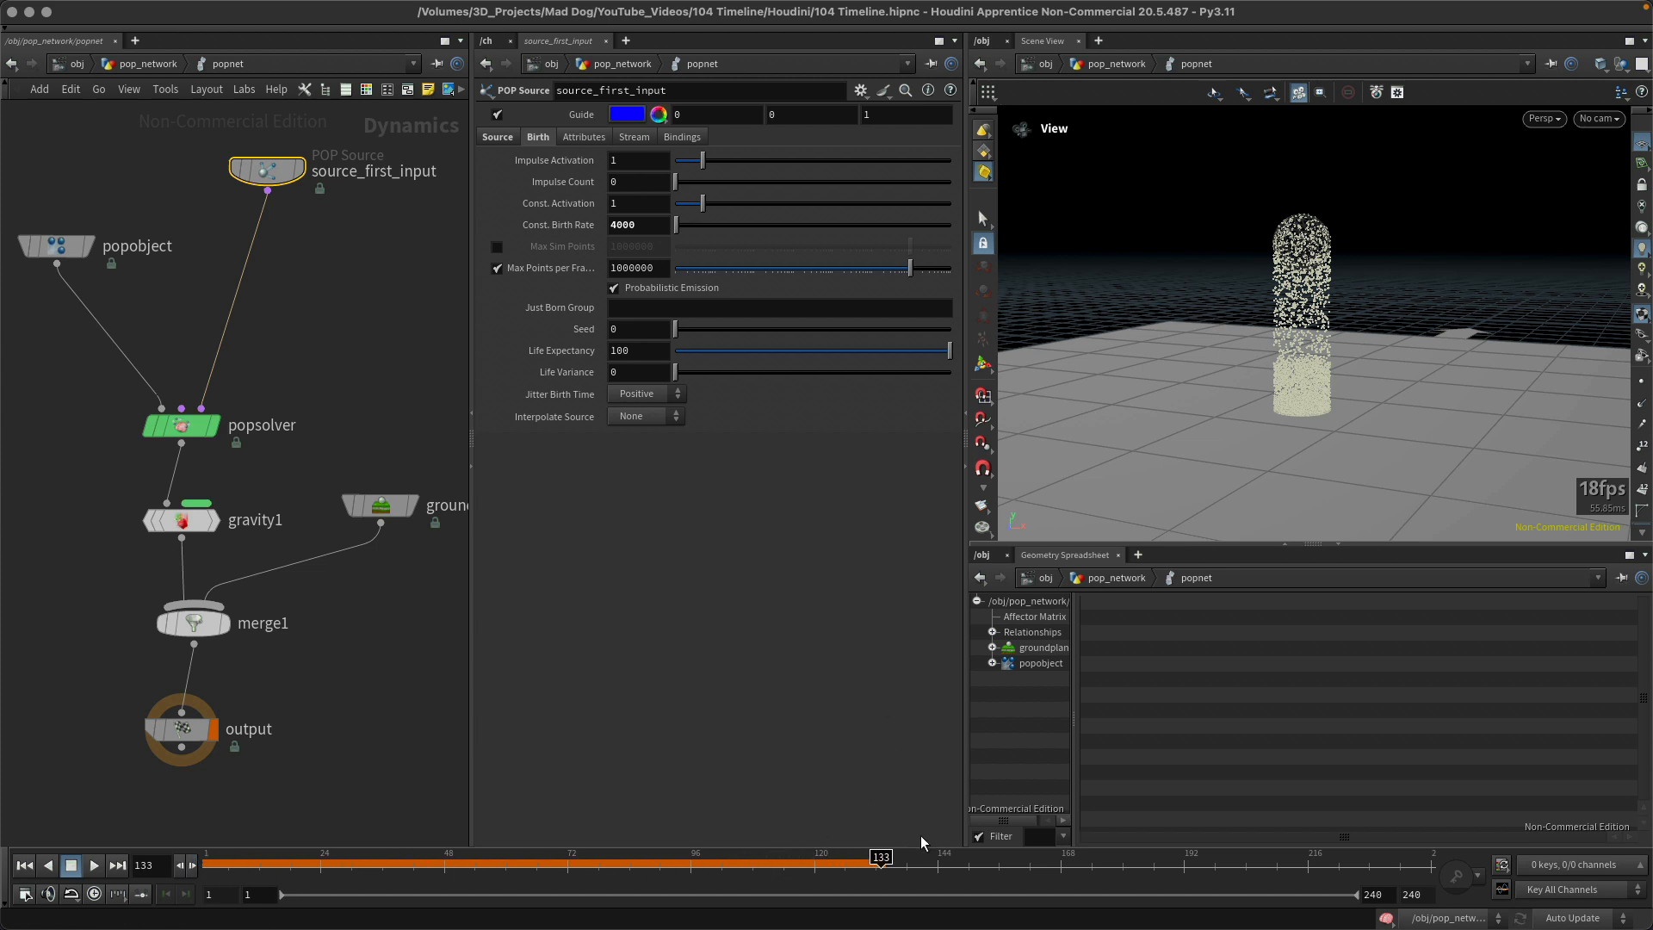
Step: Recache the simulation with the new birth rate by playing it three times, returning to the first frame after each playback
key("Up")
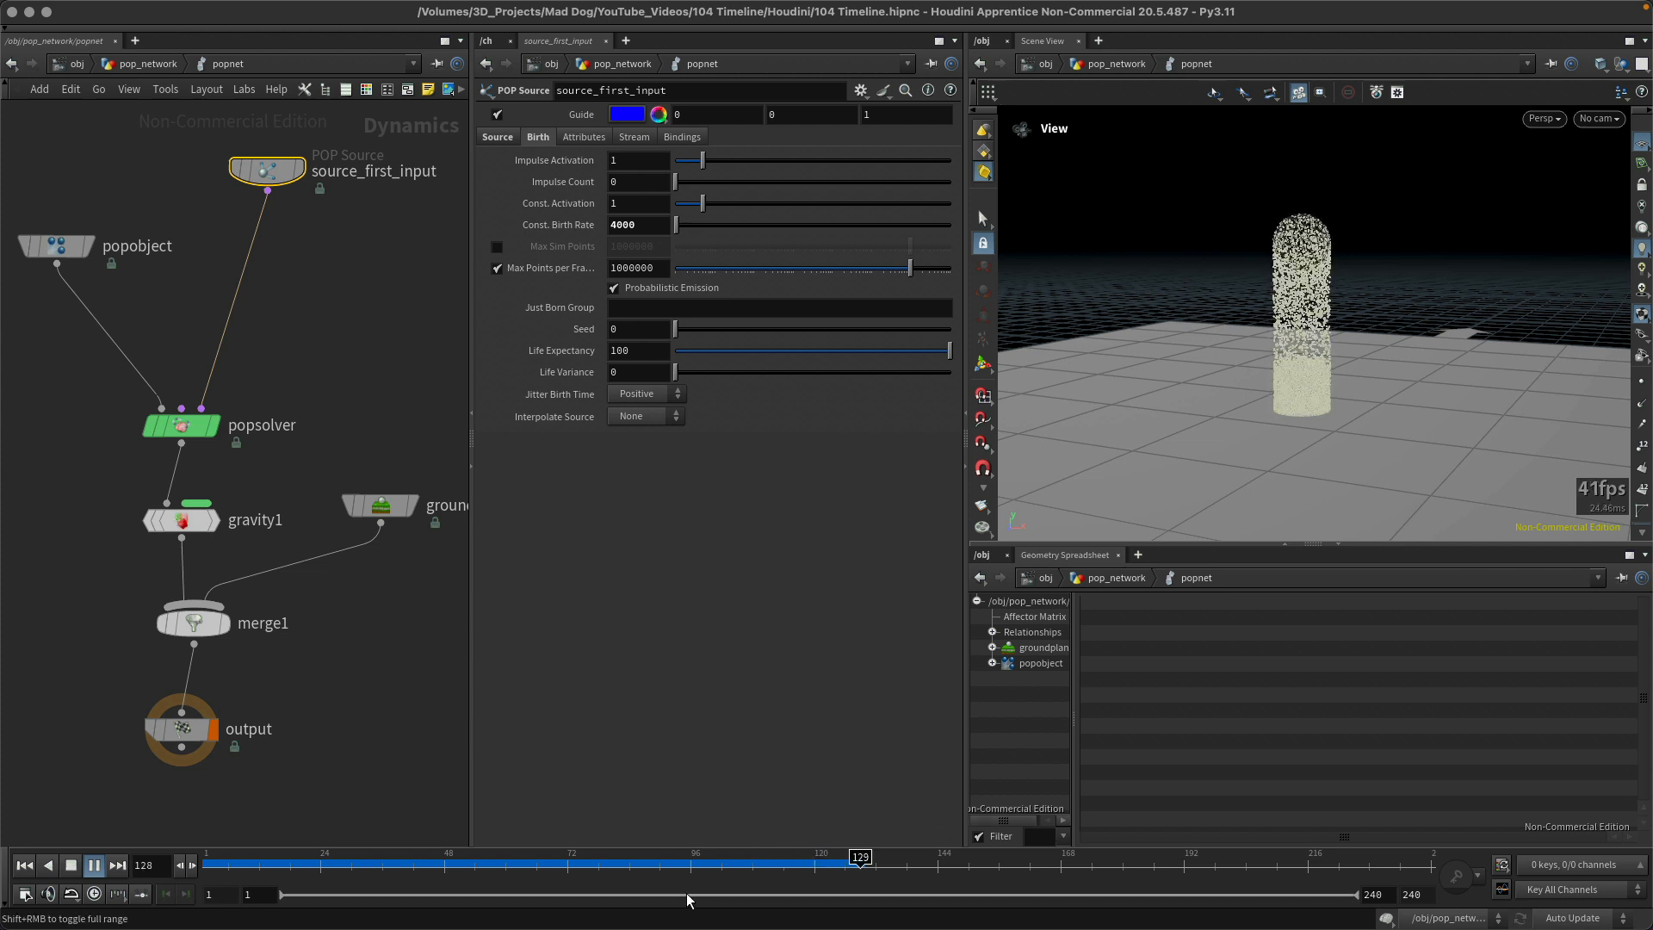
key("ctrl+Up")
key("Up")
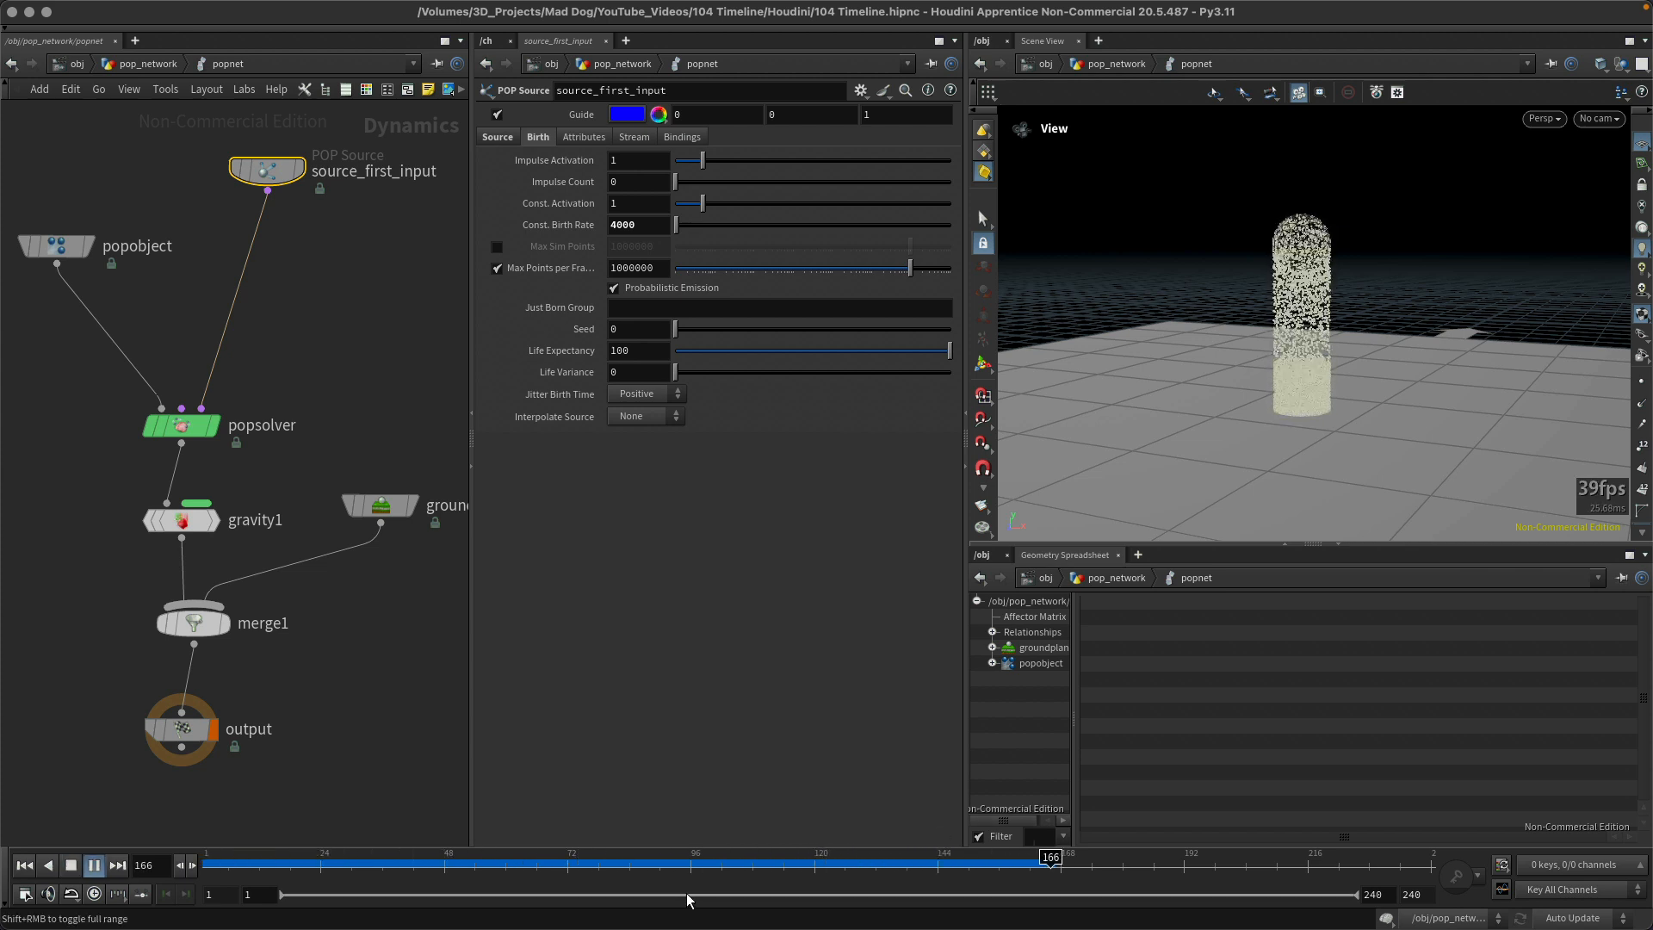
key("ctrl+Up")
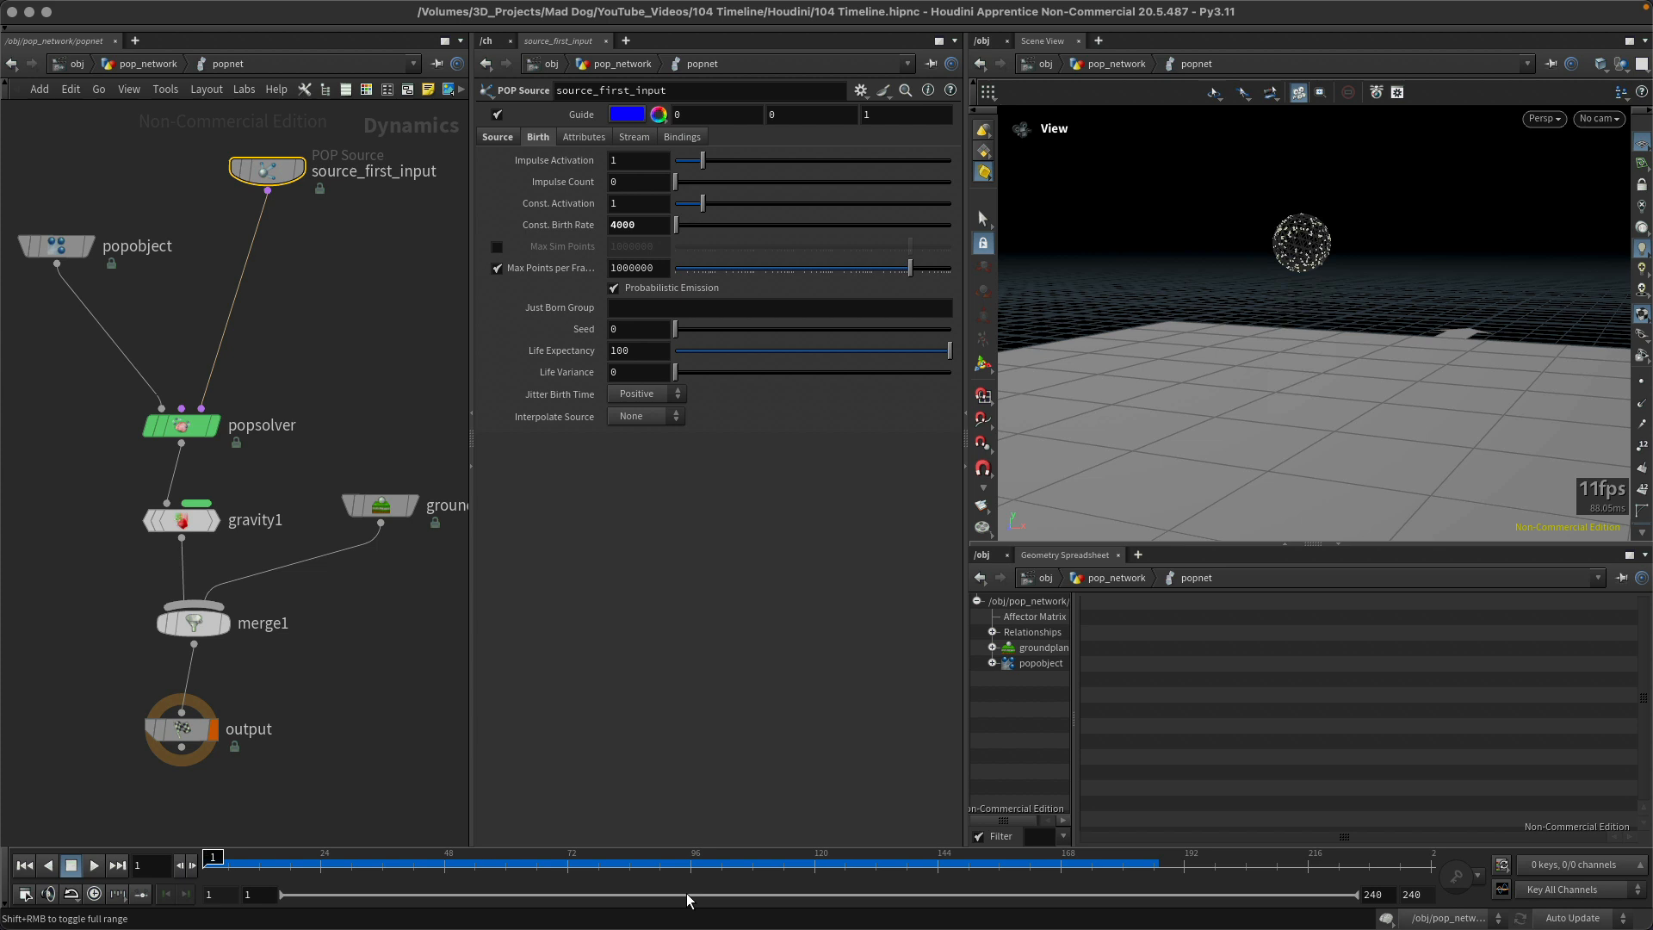
key("Up")
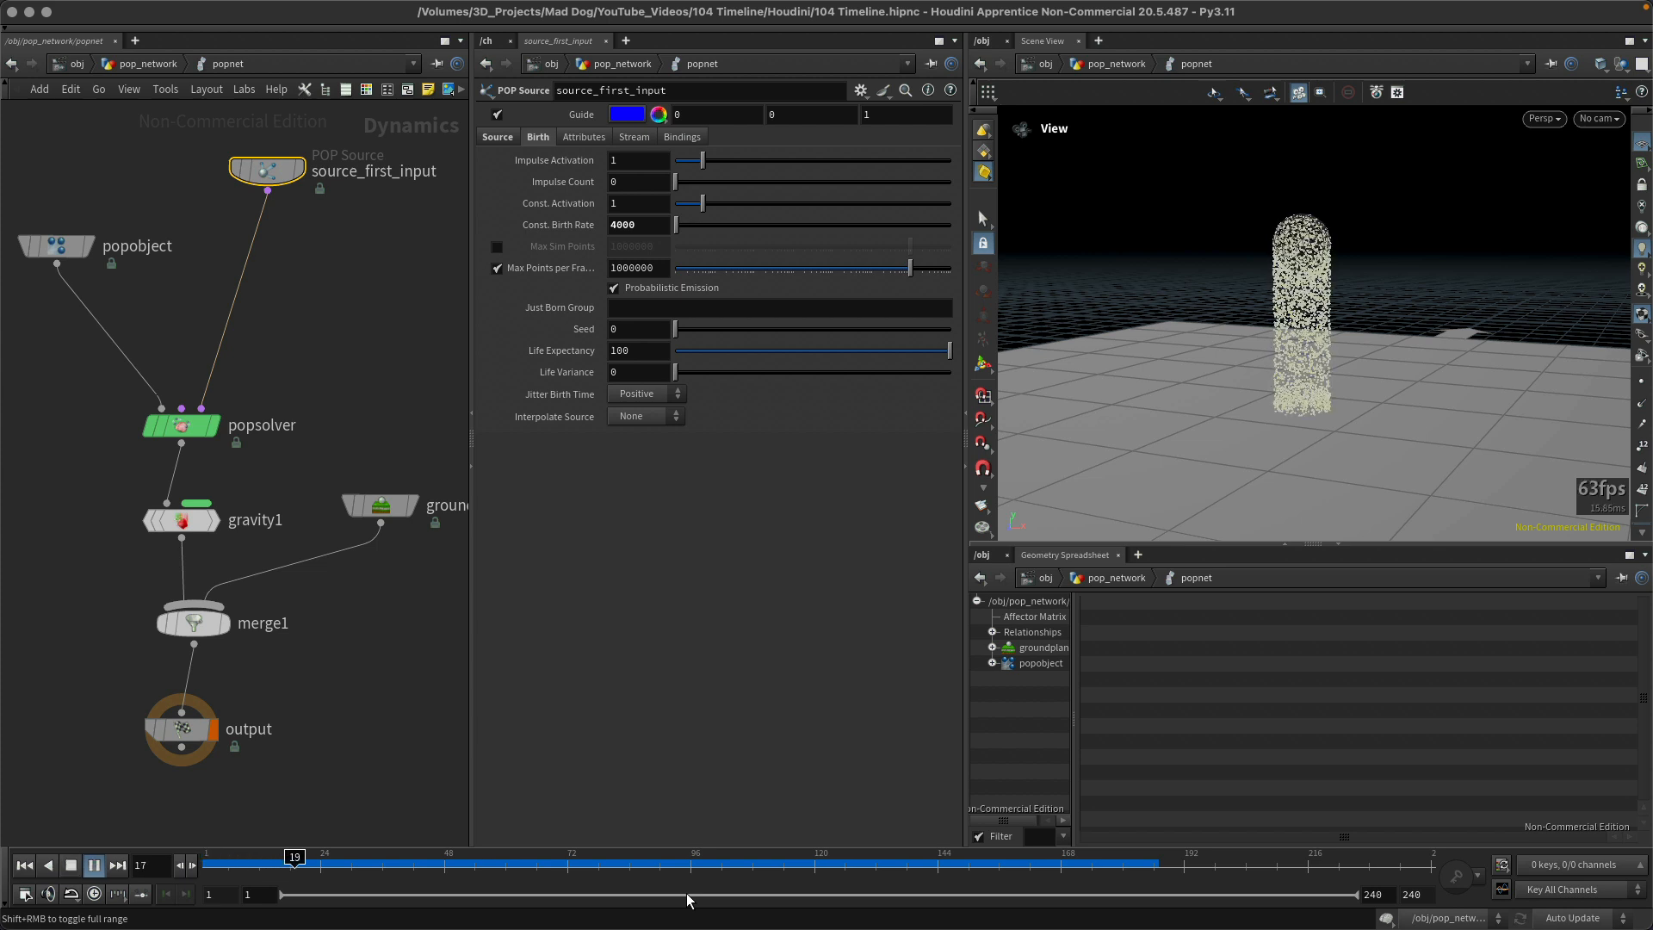
key("ctrl+Up")
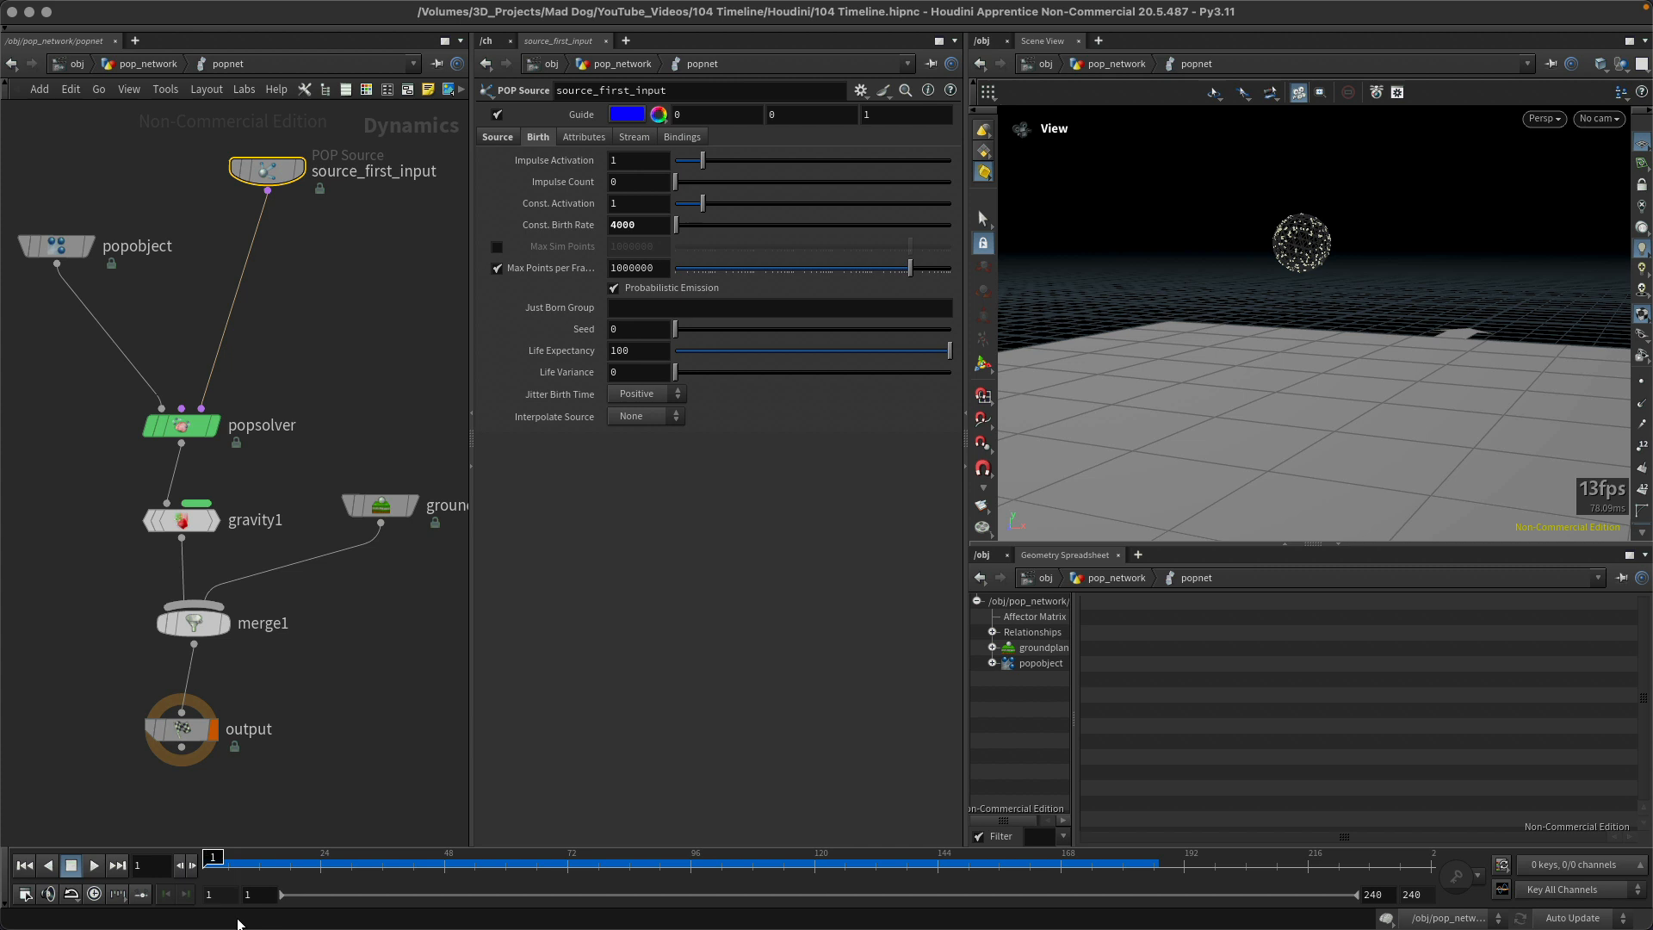
Step: Play the simulation and stop it partway, and replay it several times with a return to frame 1 each time
key("Up")
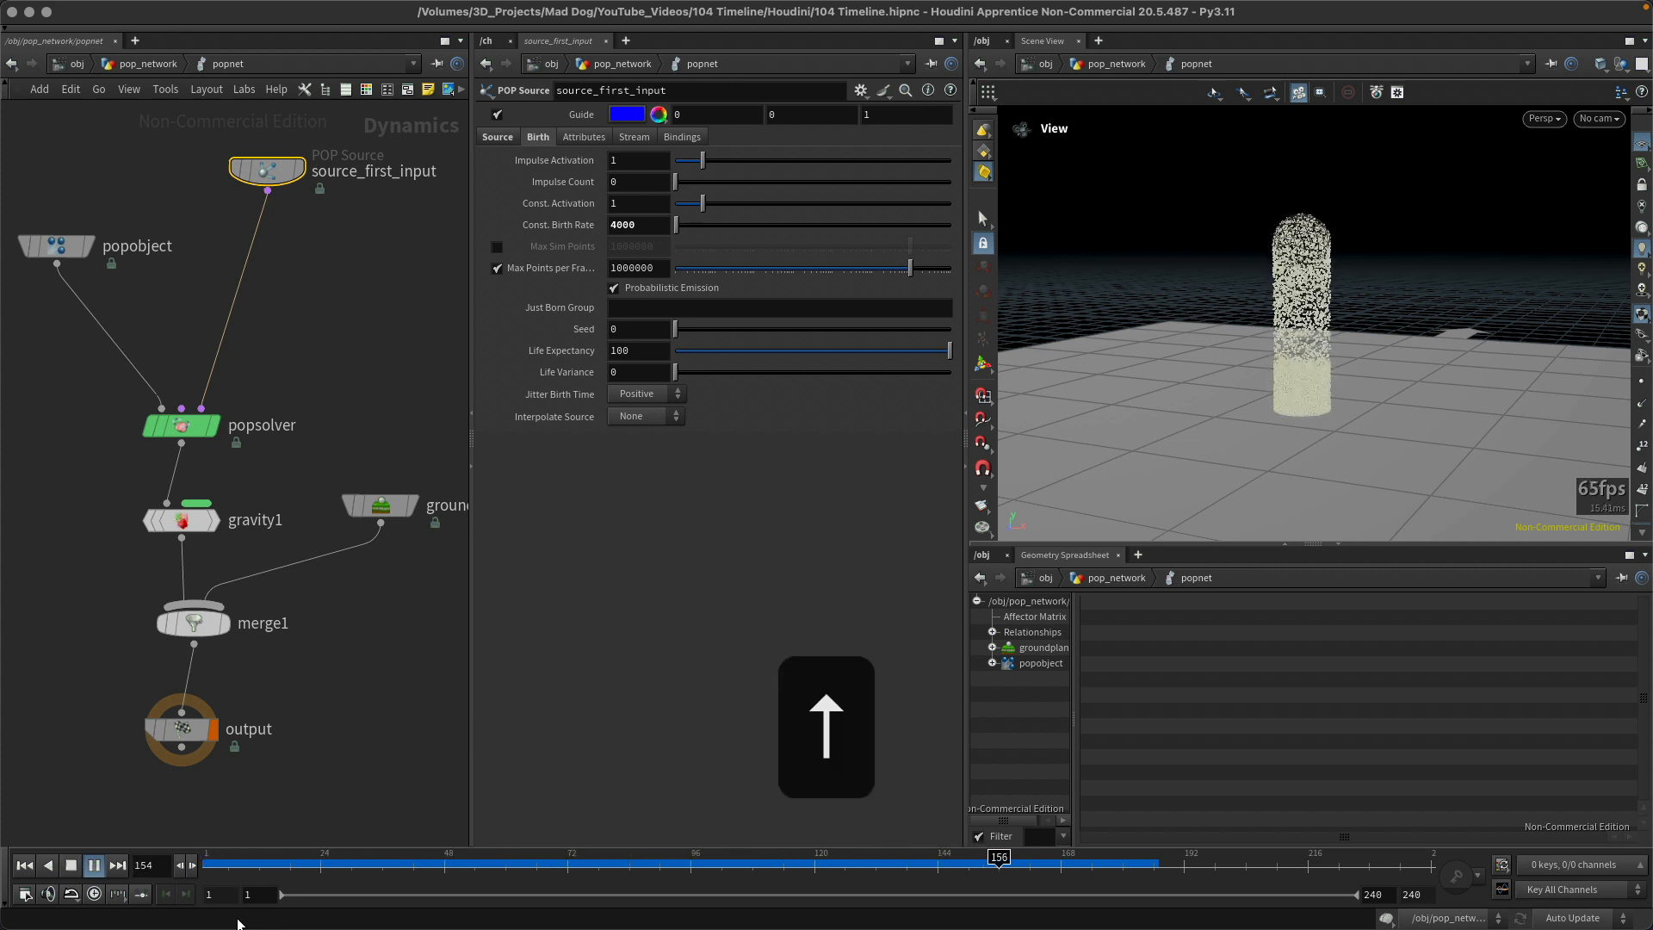
key("Up")
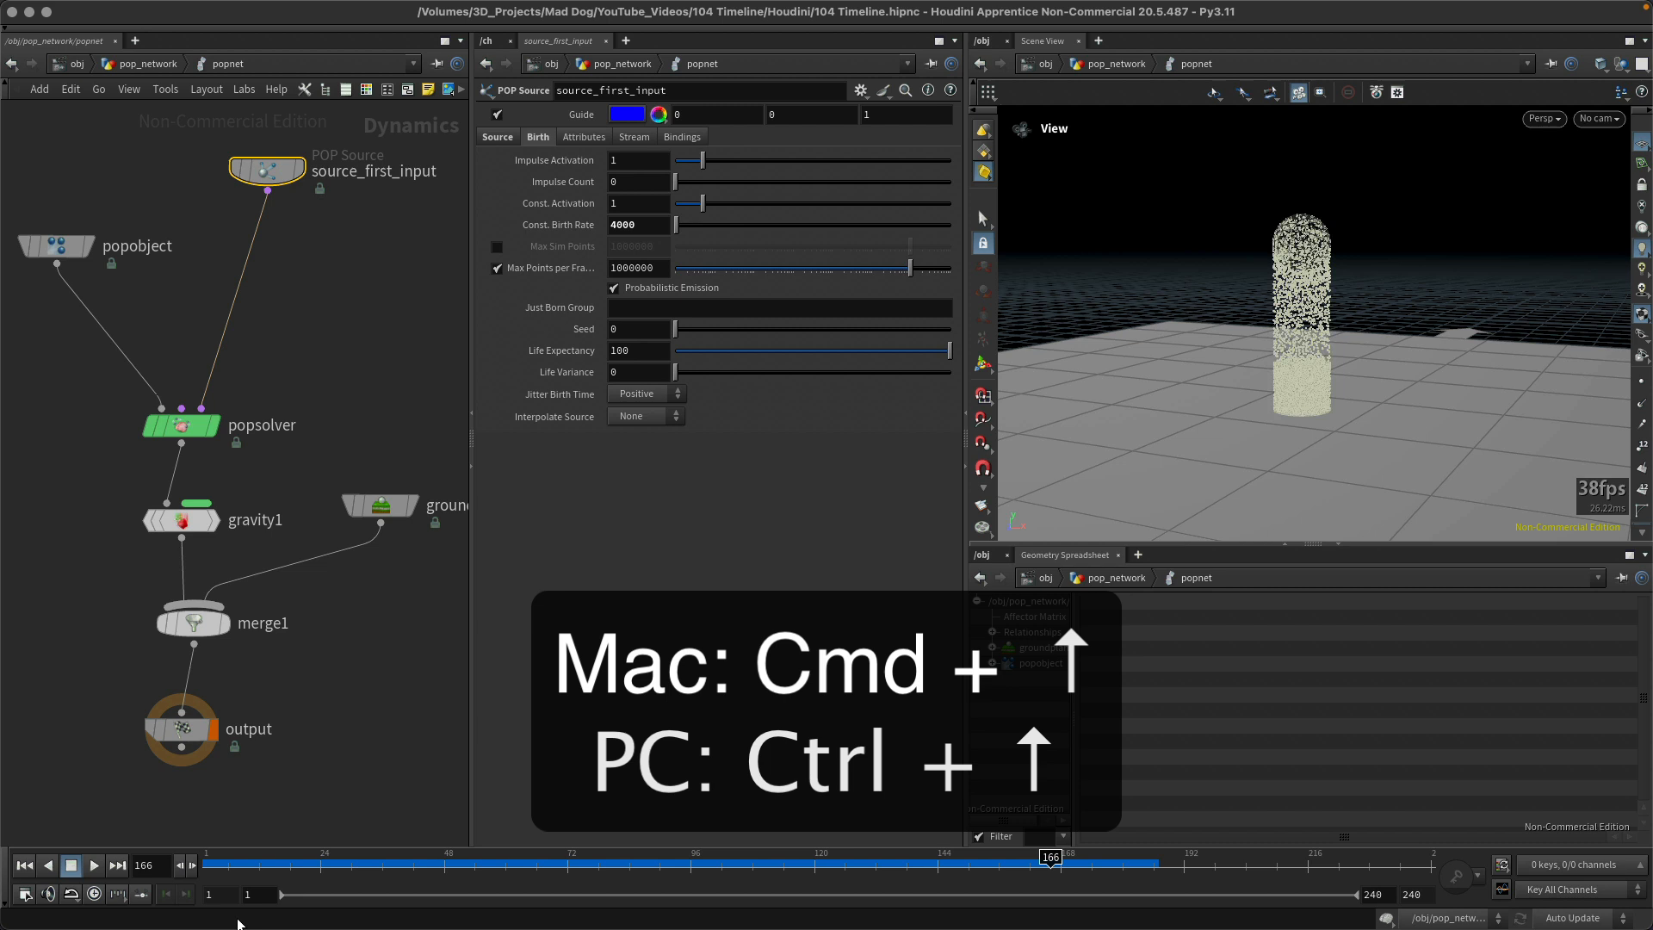
key("super+Up")
key("Up")
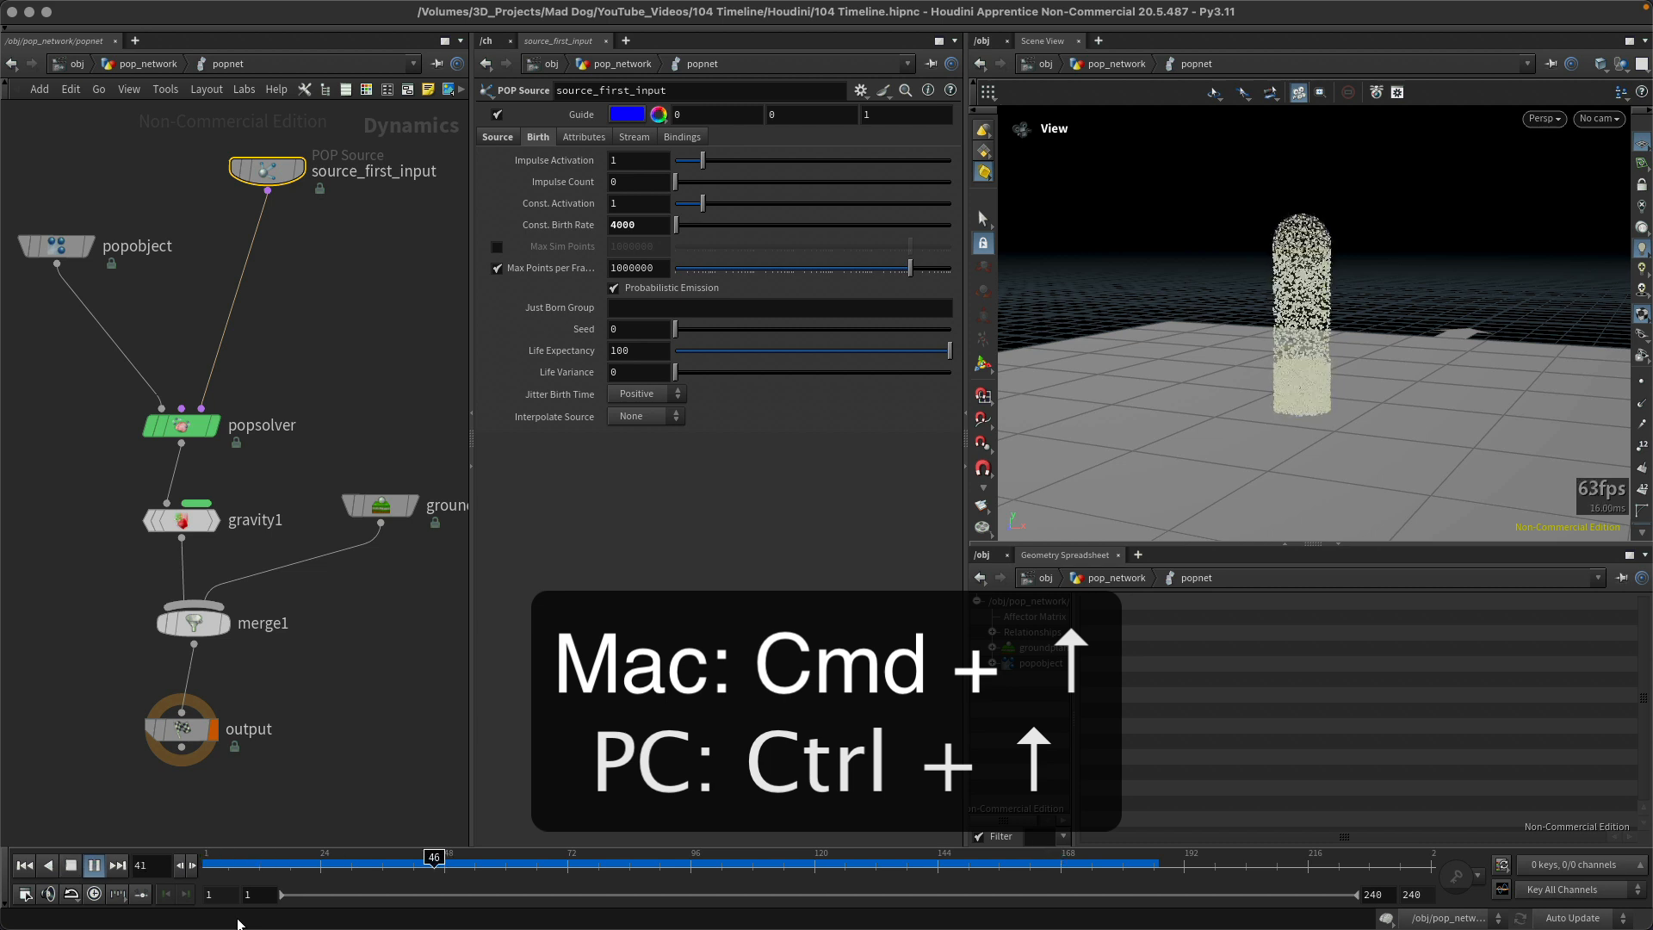
key("super+Up")
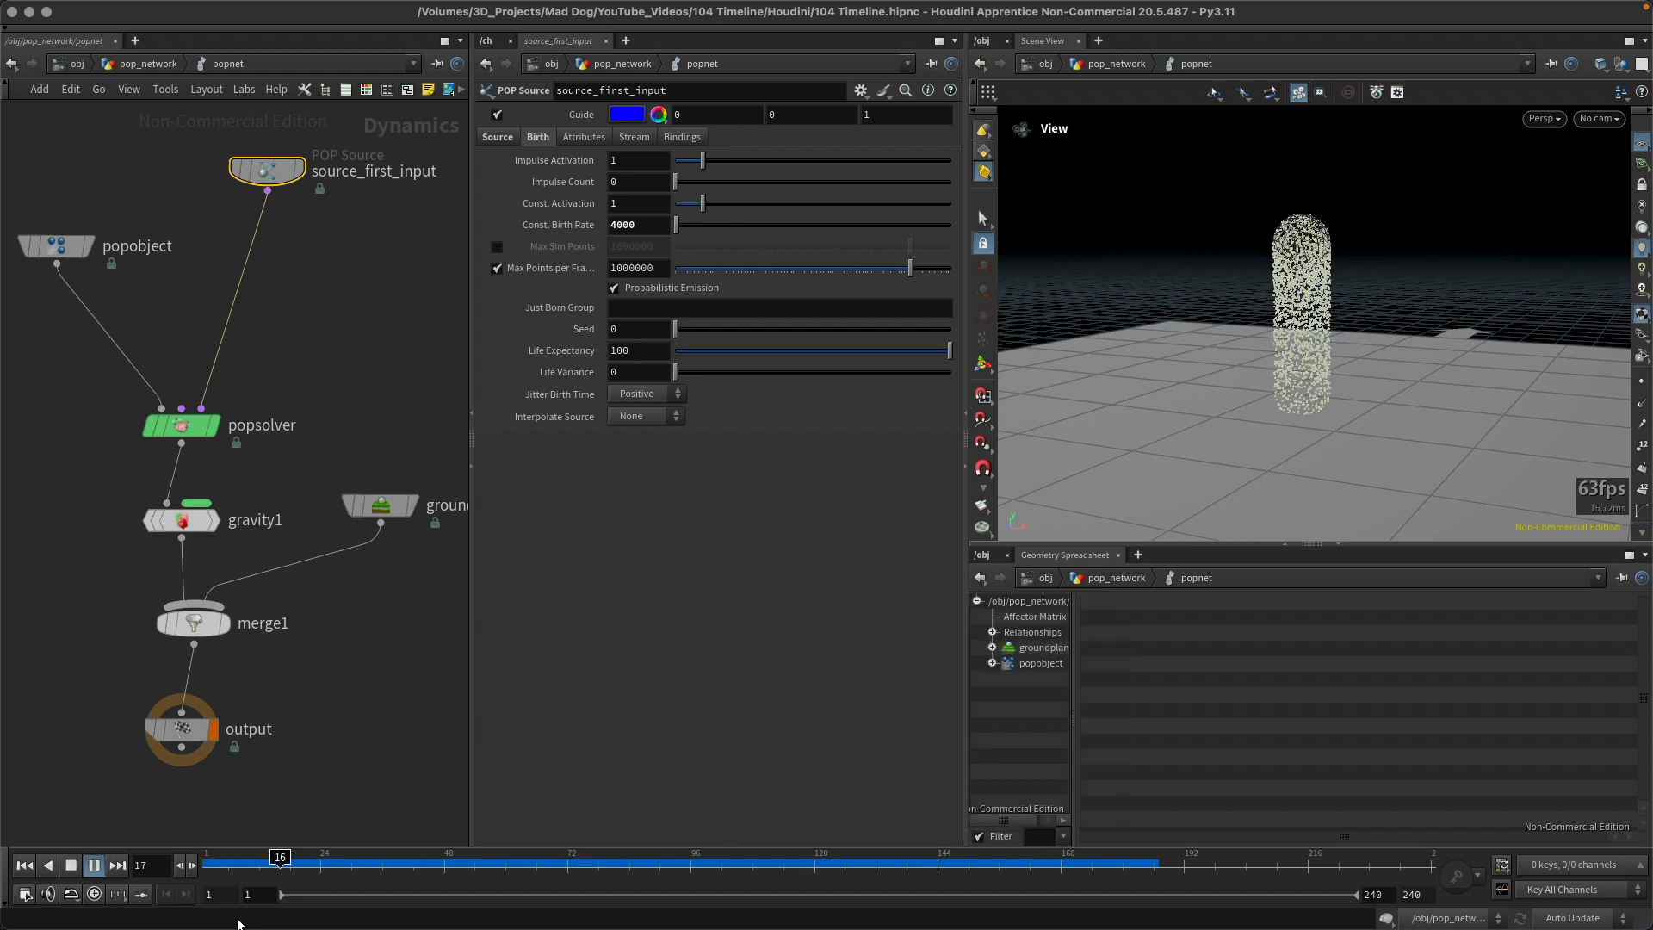
key("super+Up")
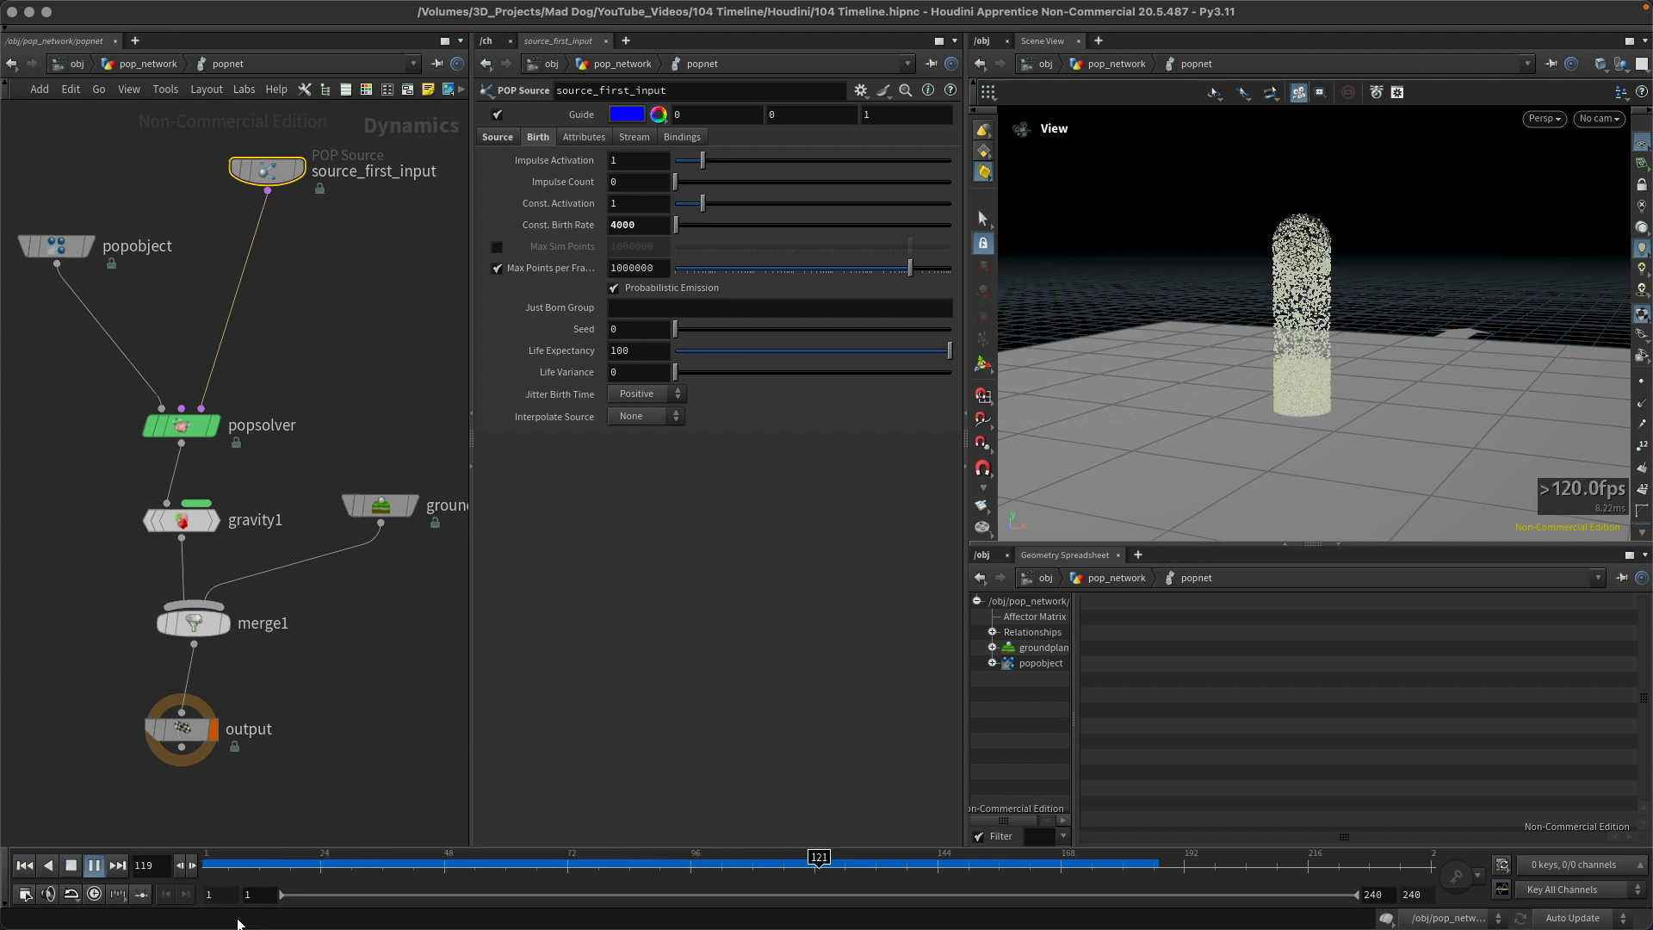
key("super+Up")
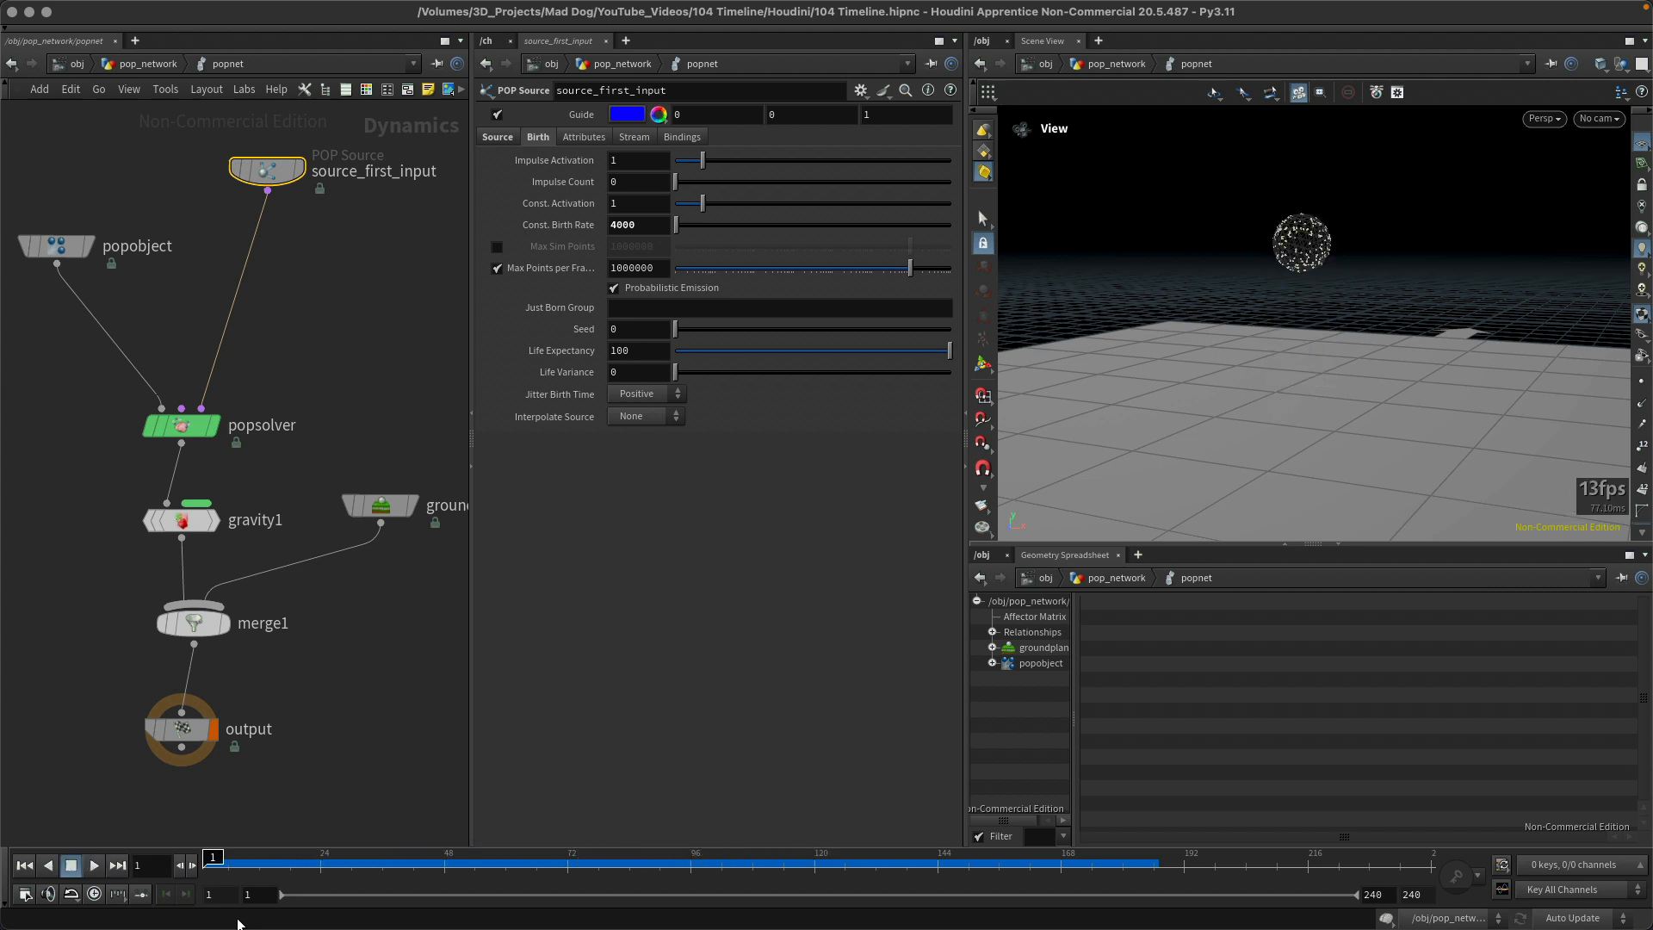